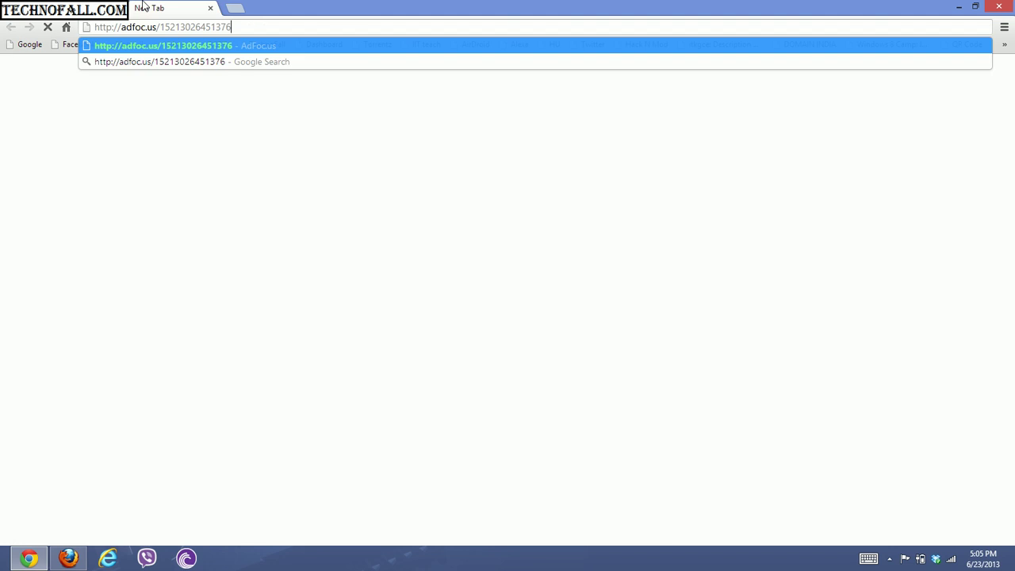
key(Return)
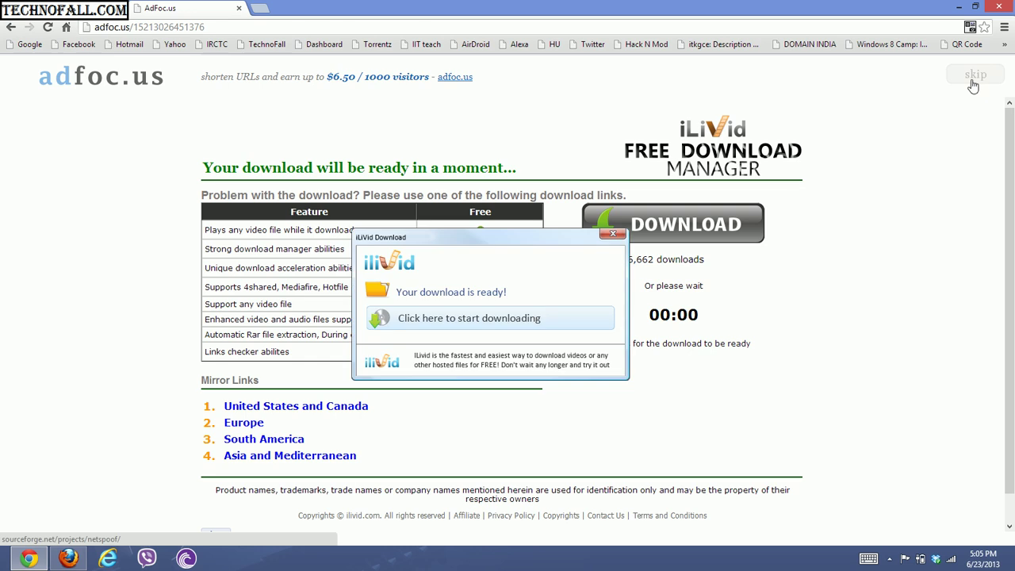
click(973, 83)
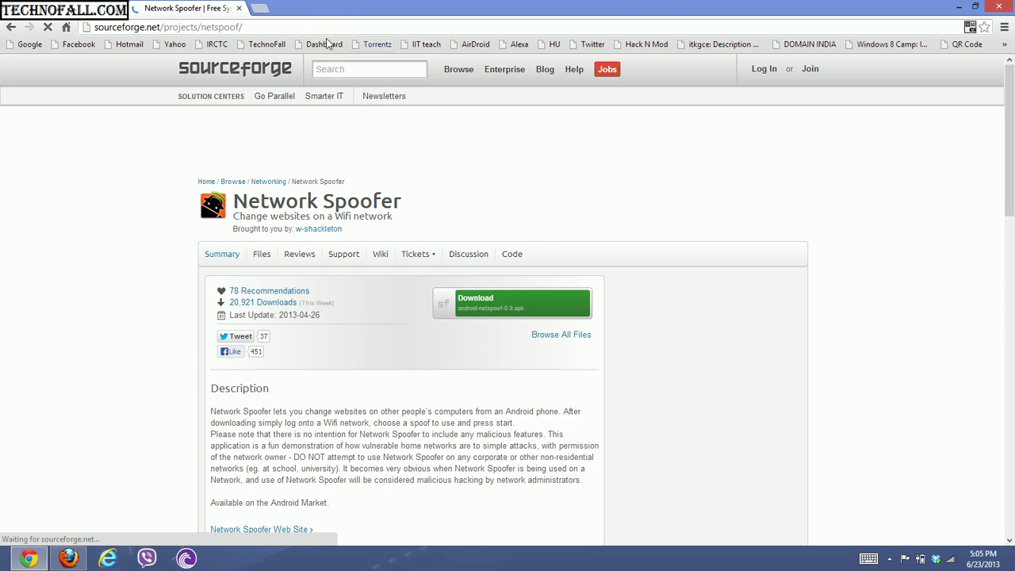
click(239, 9)
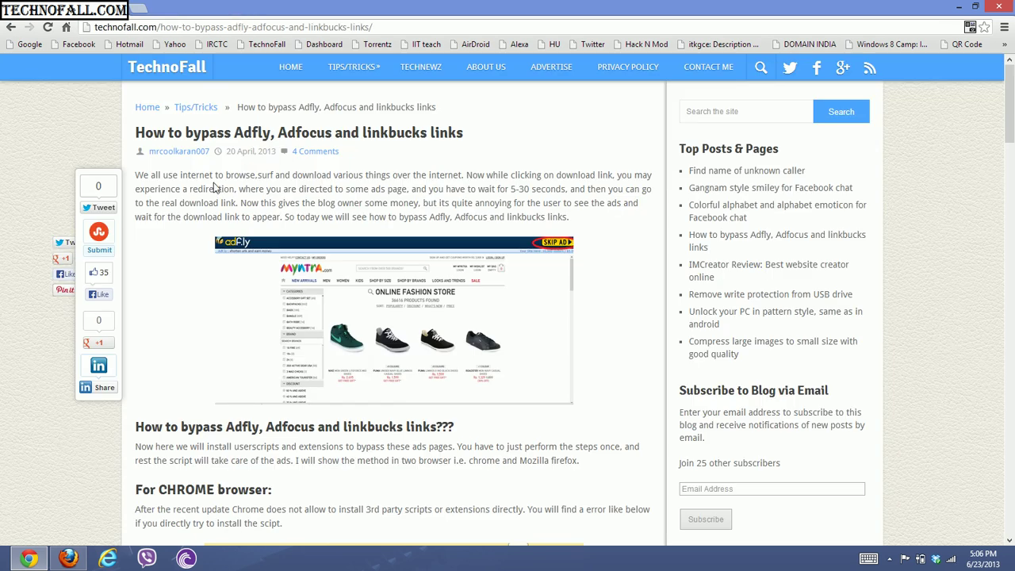
Step: Examine the introduction and web address of the TechnoFall article on bypassing Adfly, Adfocus and linkbucks links
scroll(214, 188, down, 2)
scroll(213, 188, up, 1)
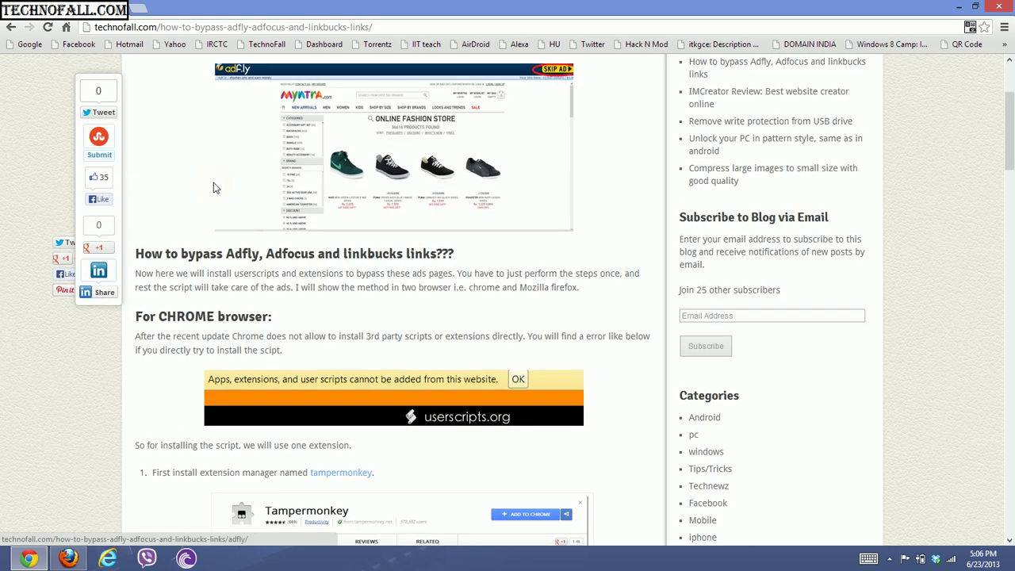
scroll(213, 188, up, 1)
scroll(213, 188, up, 1)
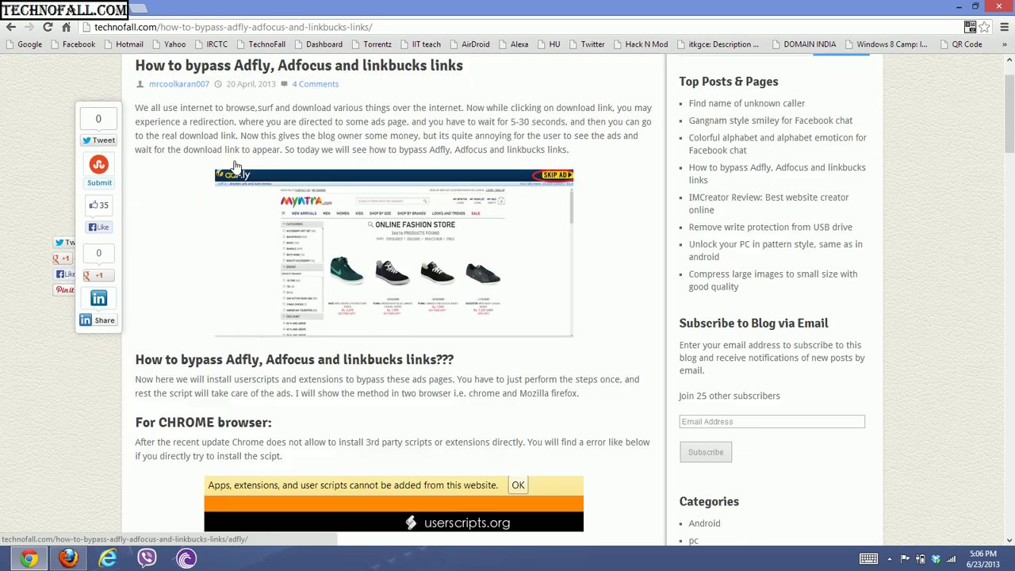
drag(350, 27, 426, 28)
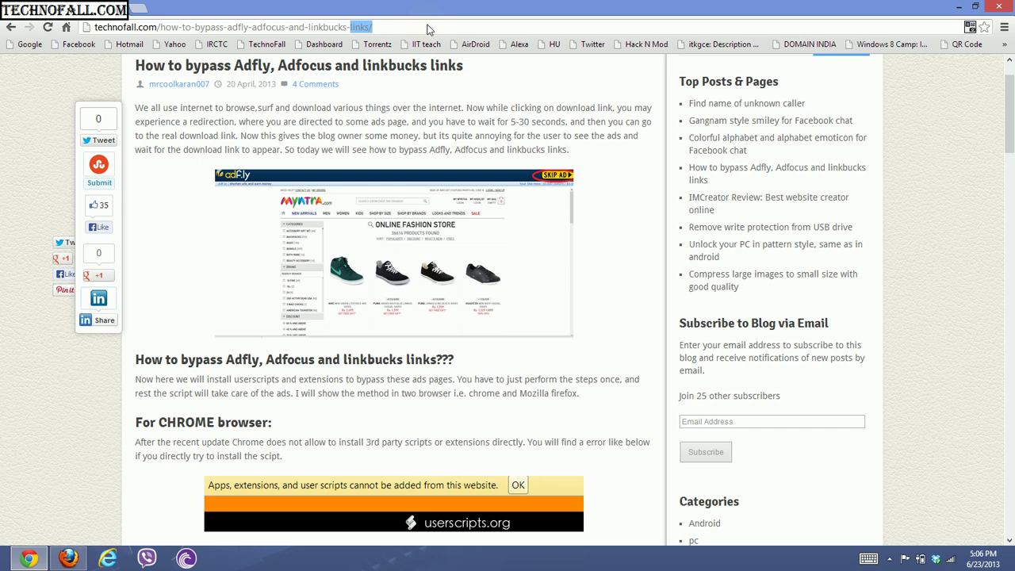
key(ctrl+a)
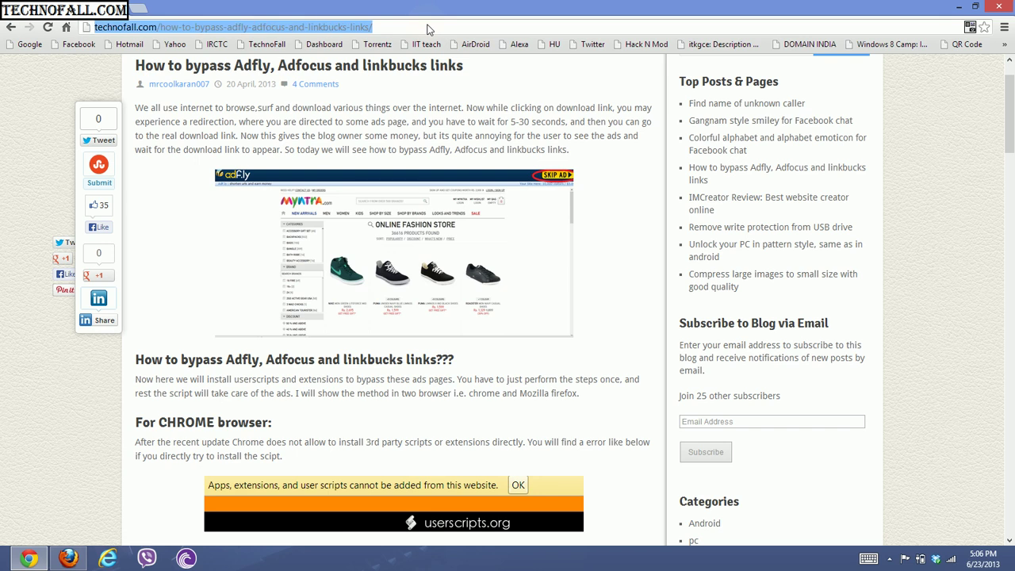
click(229, 417)
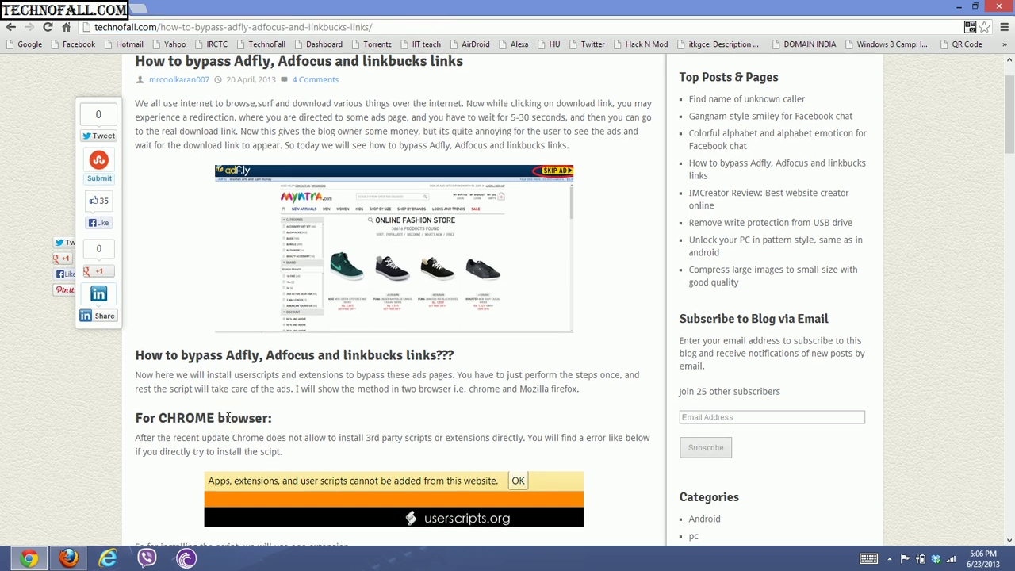
Step: Open the tampermonkey link in the article's Chrome section and add the Tampermonkey extension to Chrome
scroll(228, 418, down, 3)
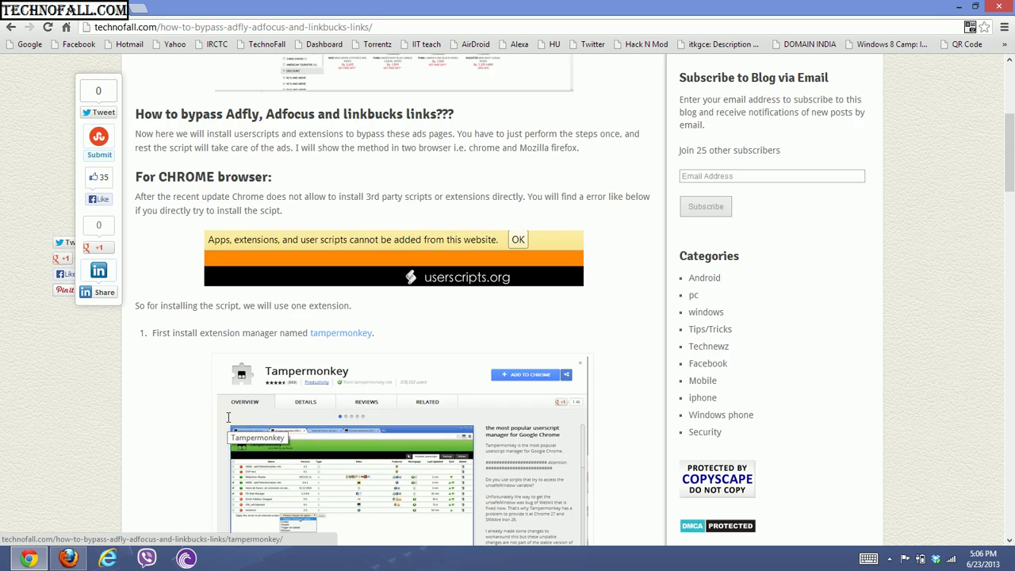
click(341, 334)
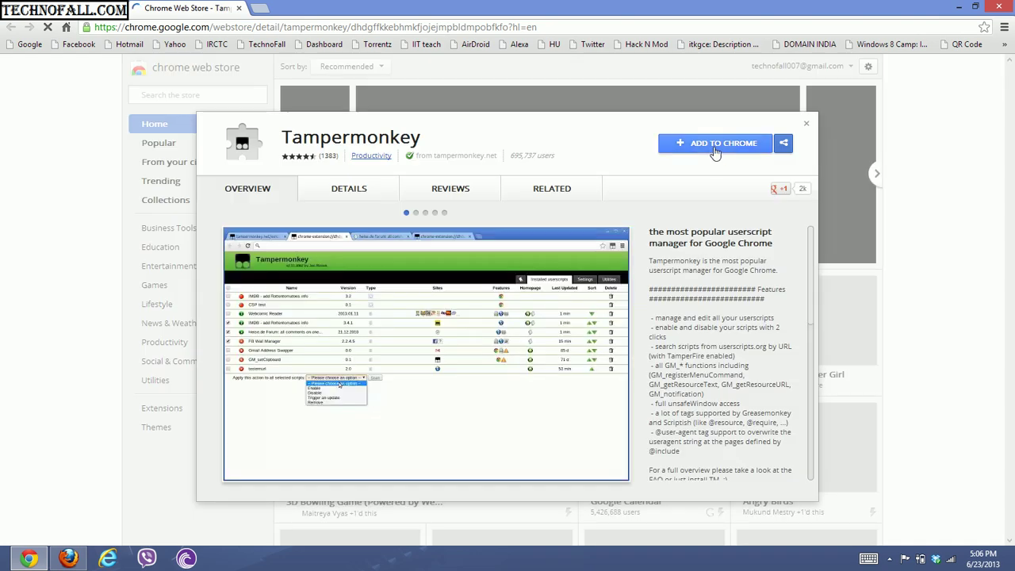
click(716, 150)
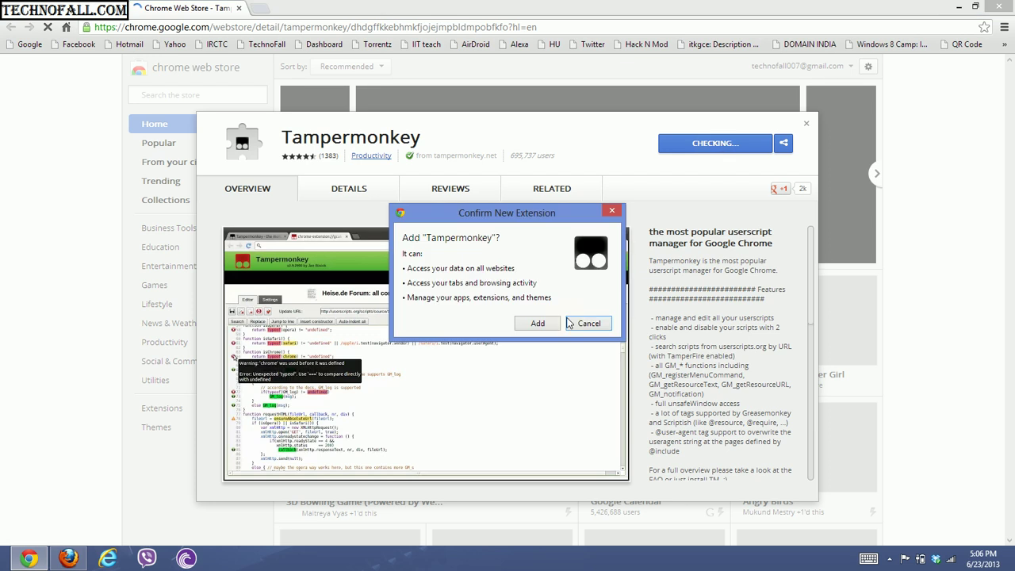
click(538, 324)
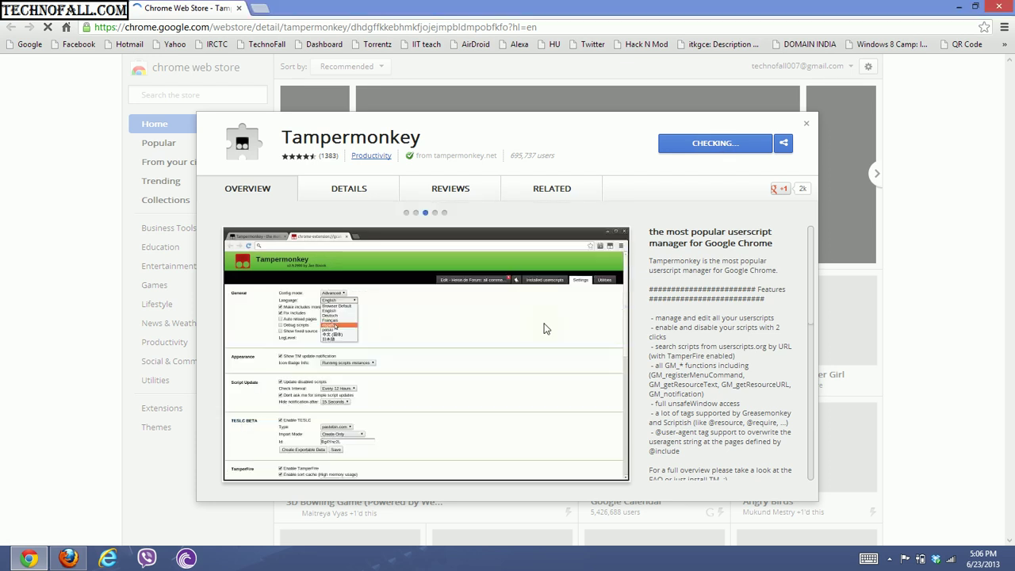
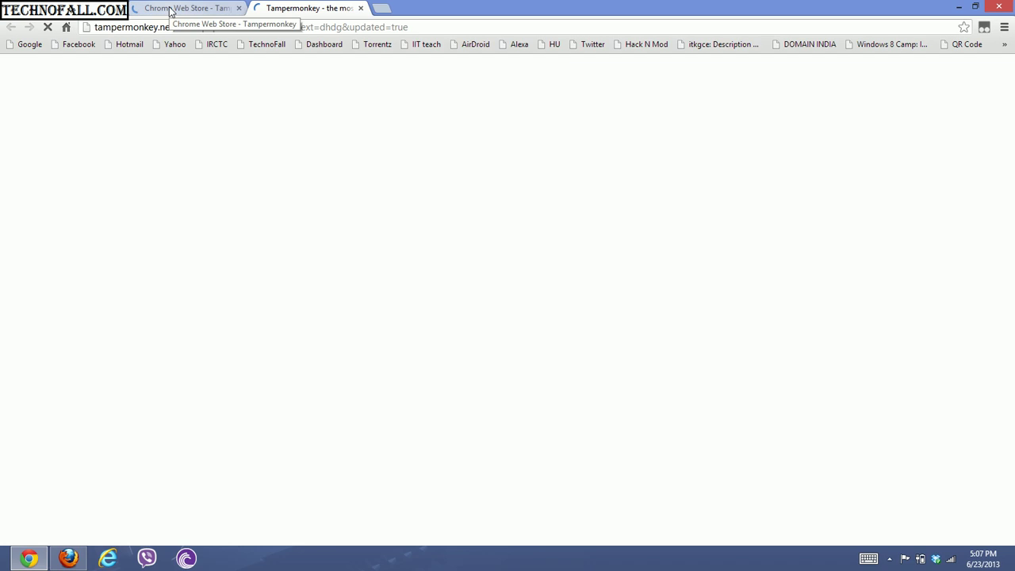
Step: Check the Tampermonkey store and welcome pages, and close both to return to the article
click(170, 10)
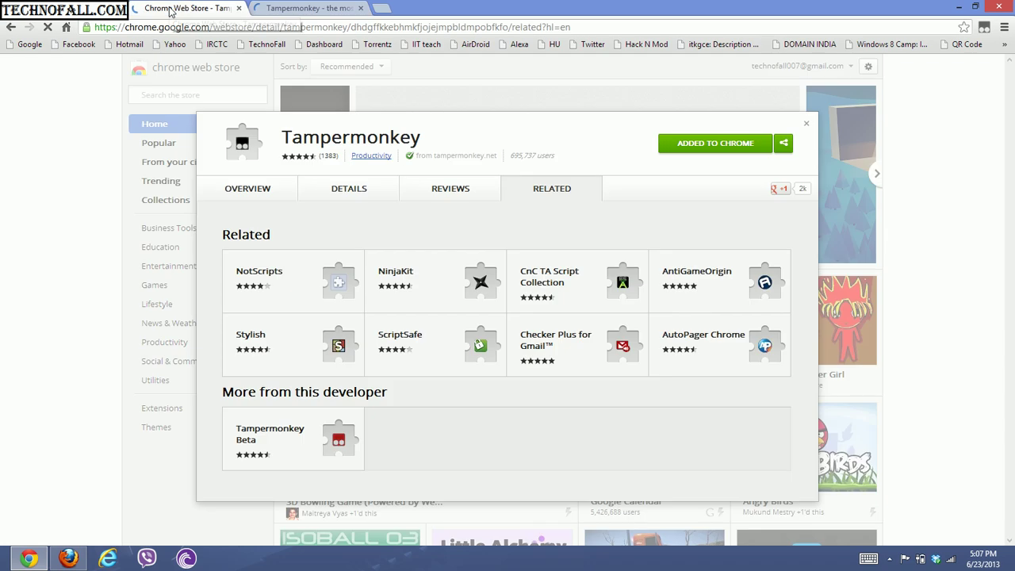
click(267, 7)
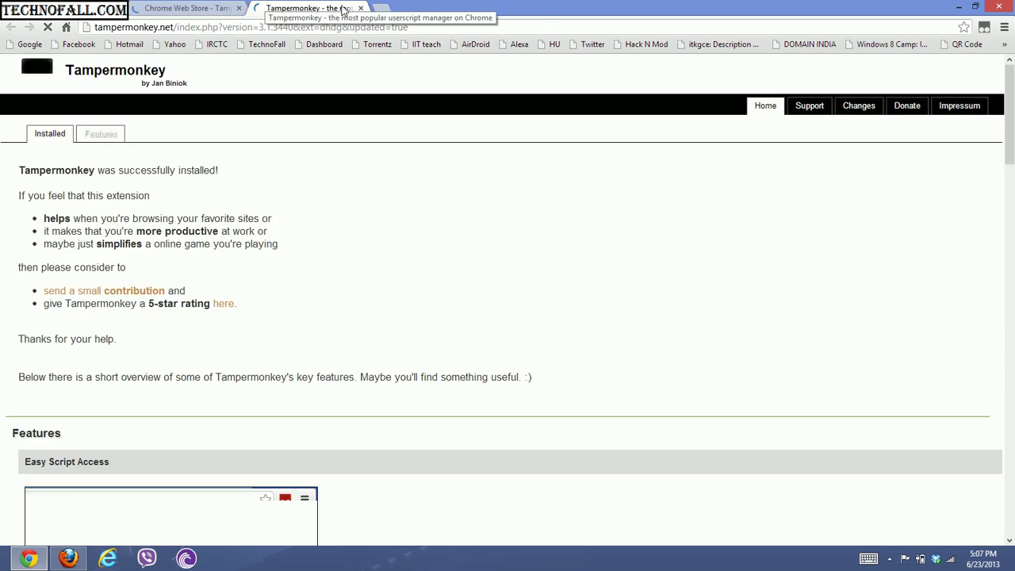
click(360, 8)
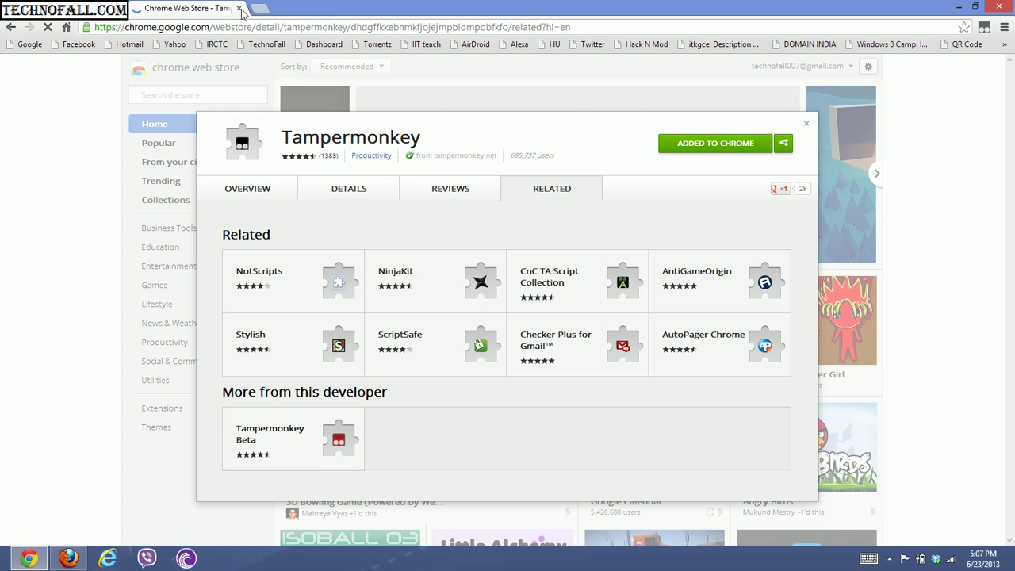
click(239, 8)
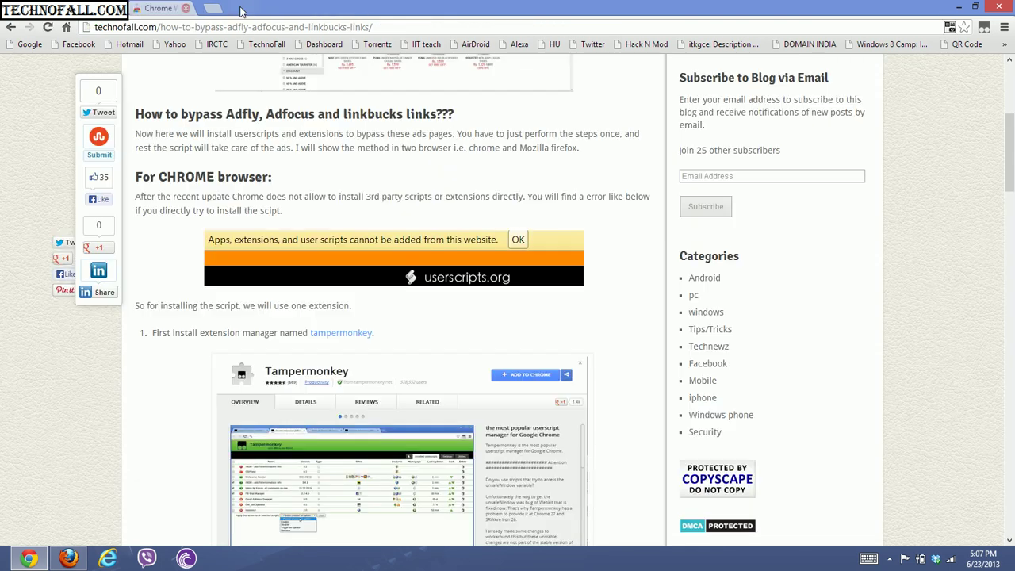
Step: Open the script link in step 2 of the Chrome instructions and install the AdsFight! userscript in Tampermonkey
scroll(375, 312, down, 3)
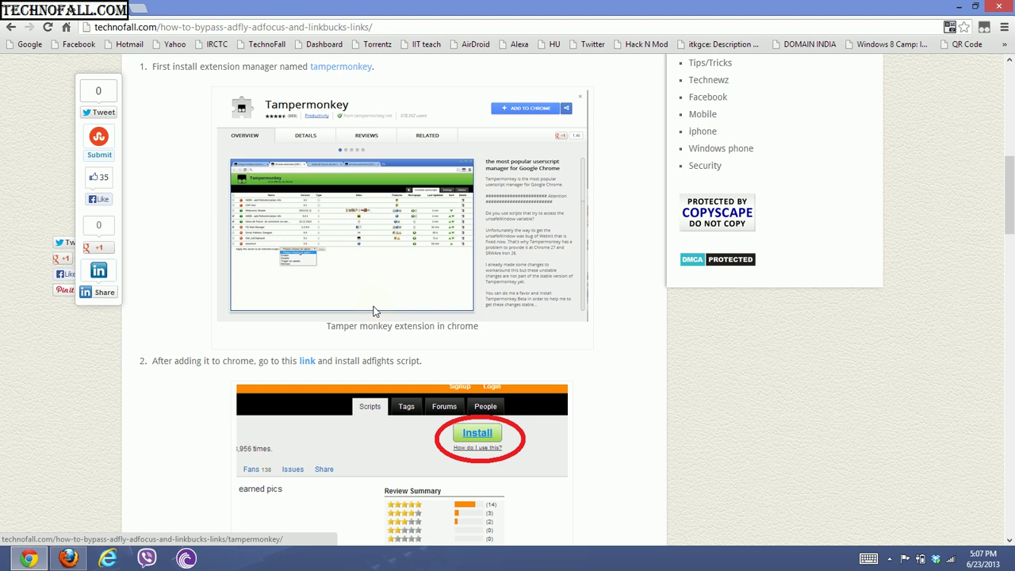
scroll(375, 312, down, 1)
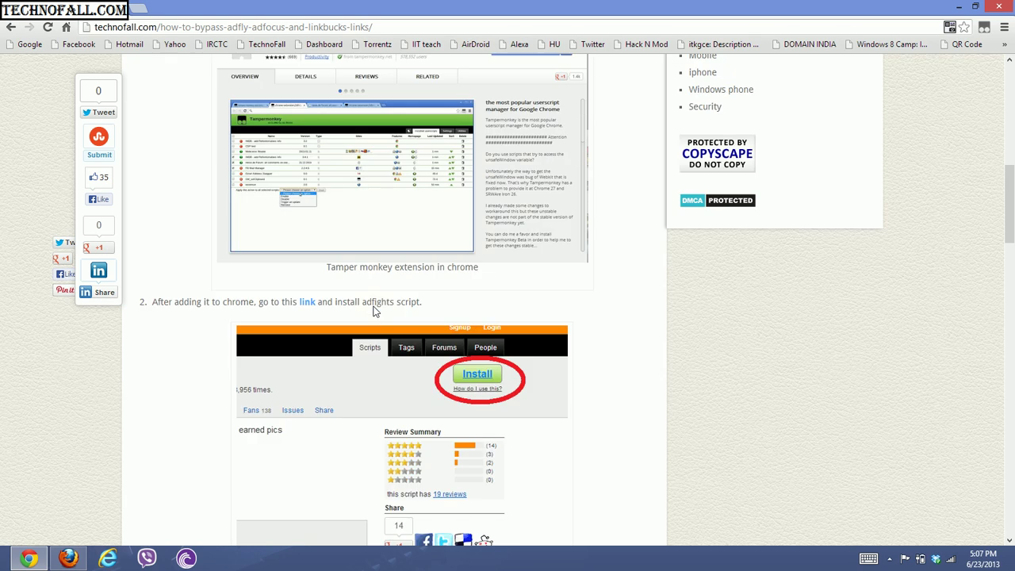
click(306, 302)
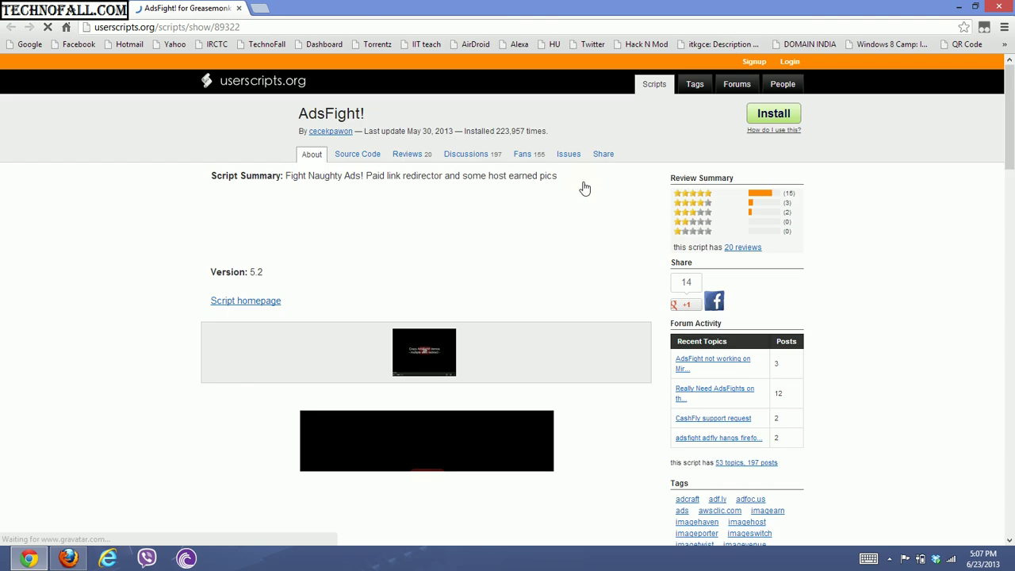
click(774, 115)
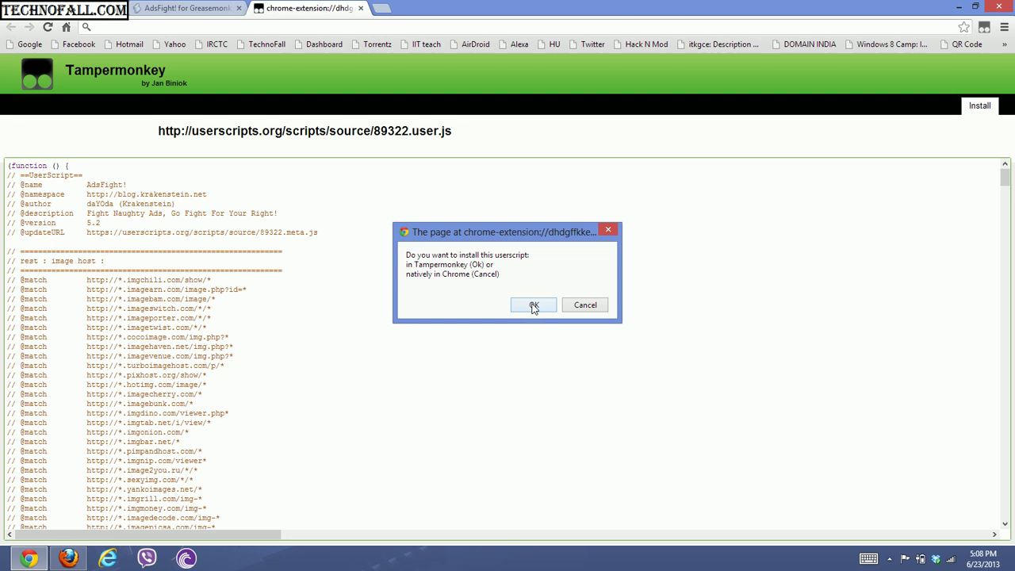
click(534, 307)
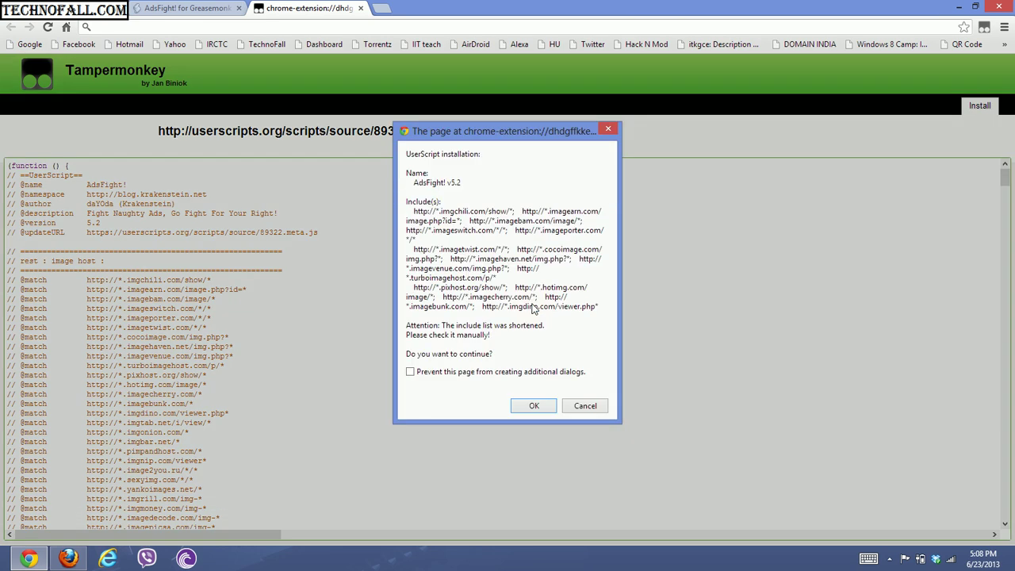
click(534, 407)
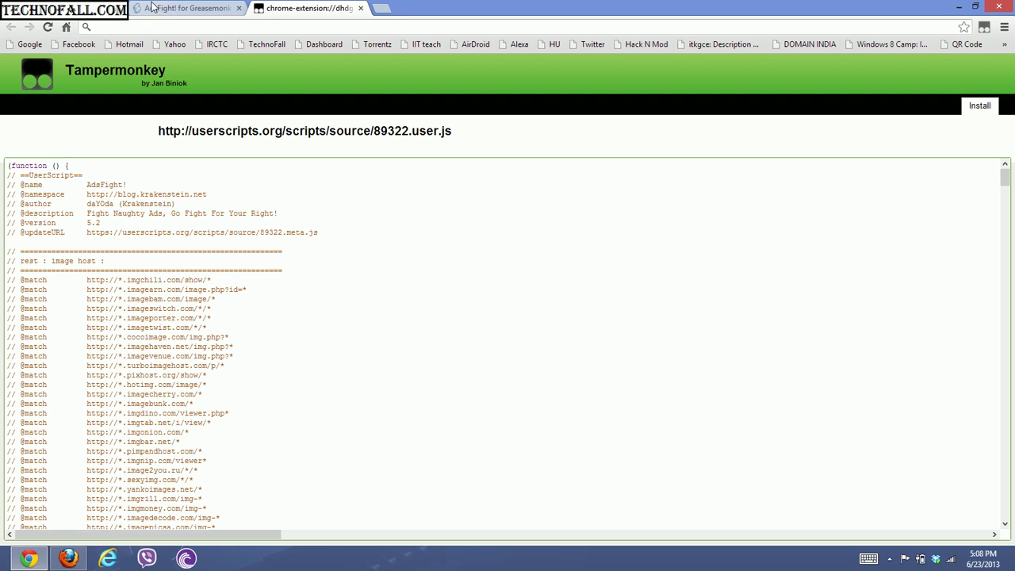
Step: Return to the article, open the redirection helper script from step 4, and install RedirectionHelper in Tampermonkey
click(154, 8)
click(90, 6)
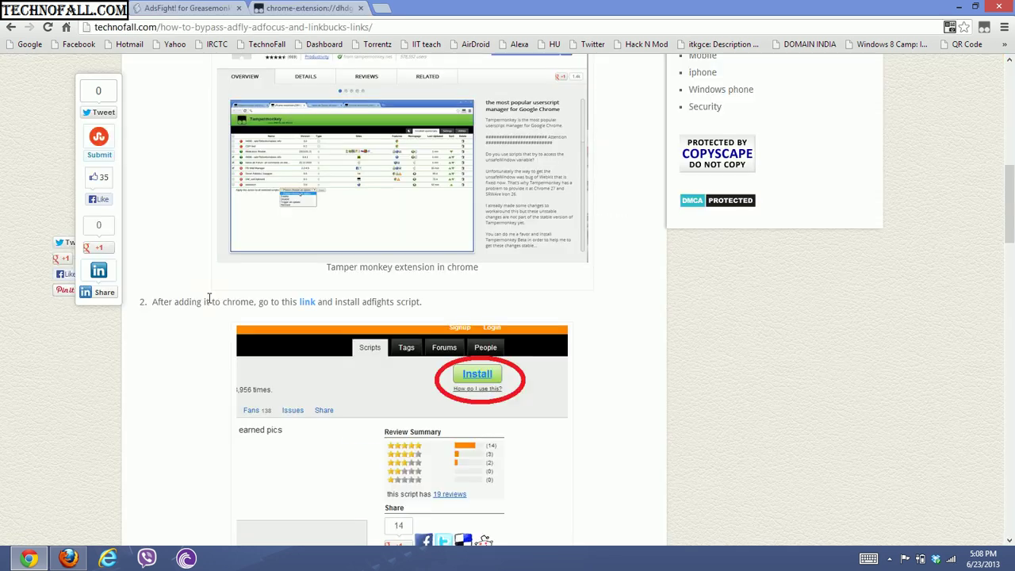
scroll(209, 298, down, 5)
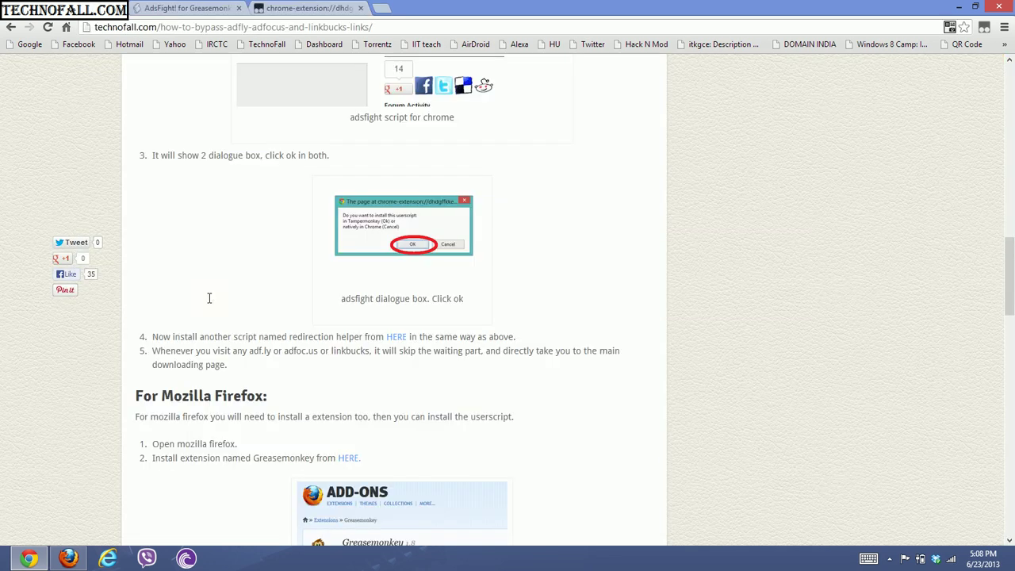
click(396, 340)
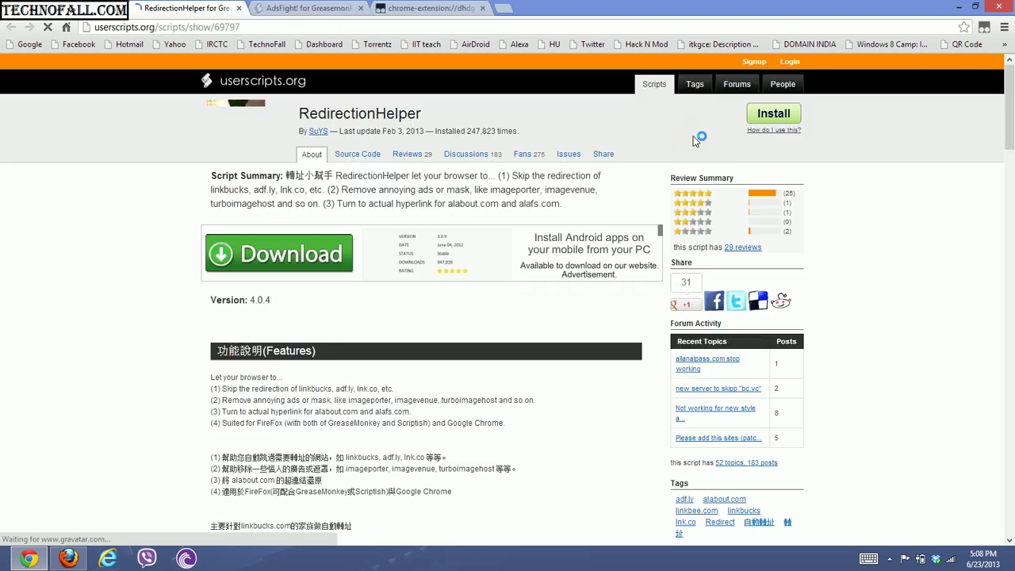
click(773, 114)
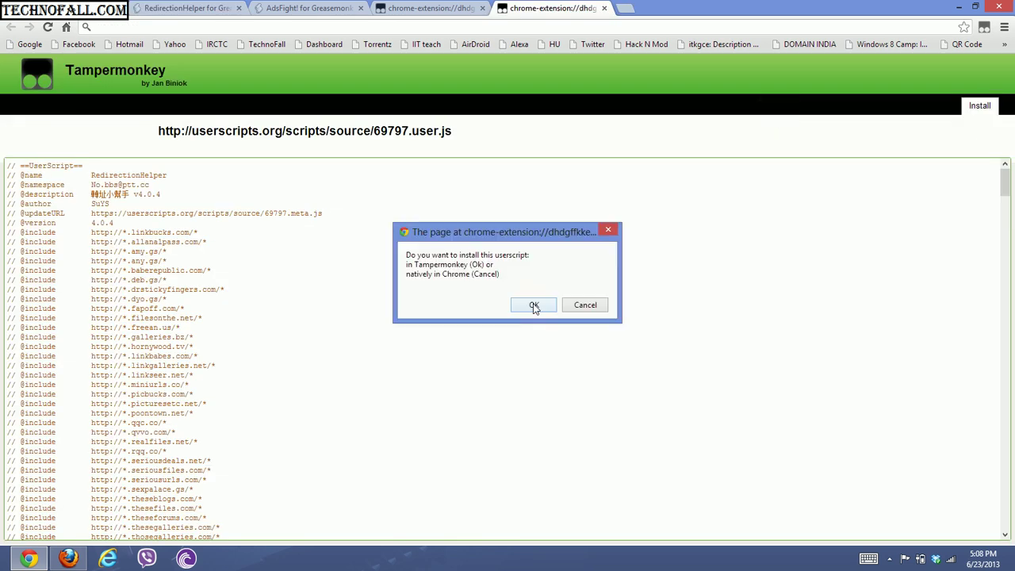
click(534, 307)
click(534, 421)
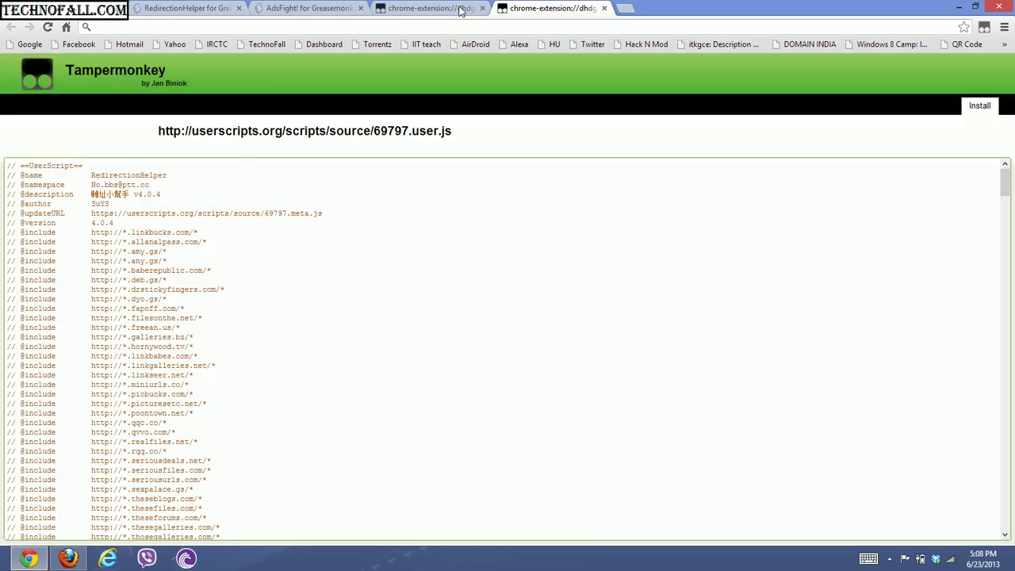
Step: Close the leftover Tampermonkey installation, AdsFight! and RedirectionHelper pages
click(483, 8)
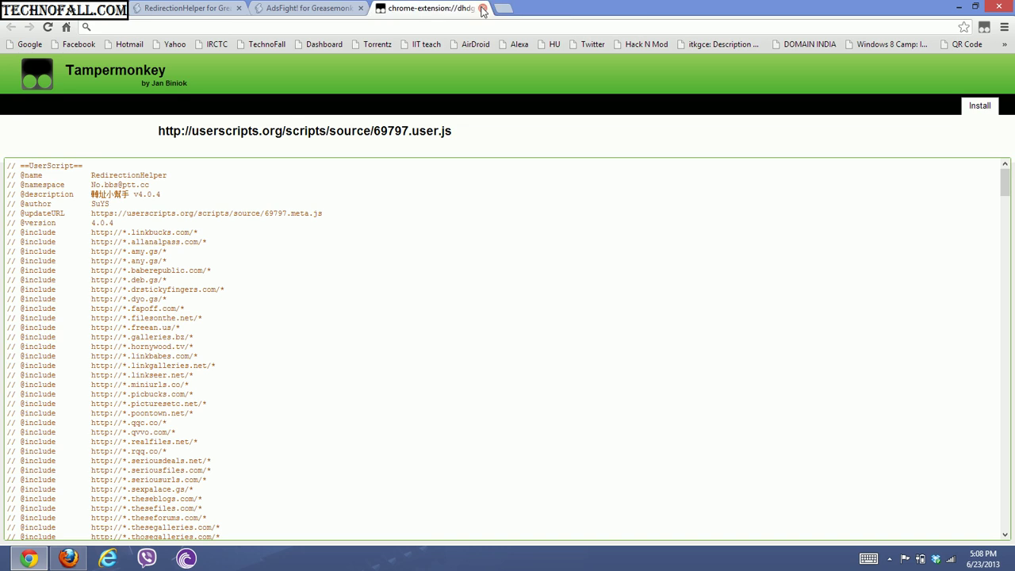
click(482, 8)
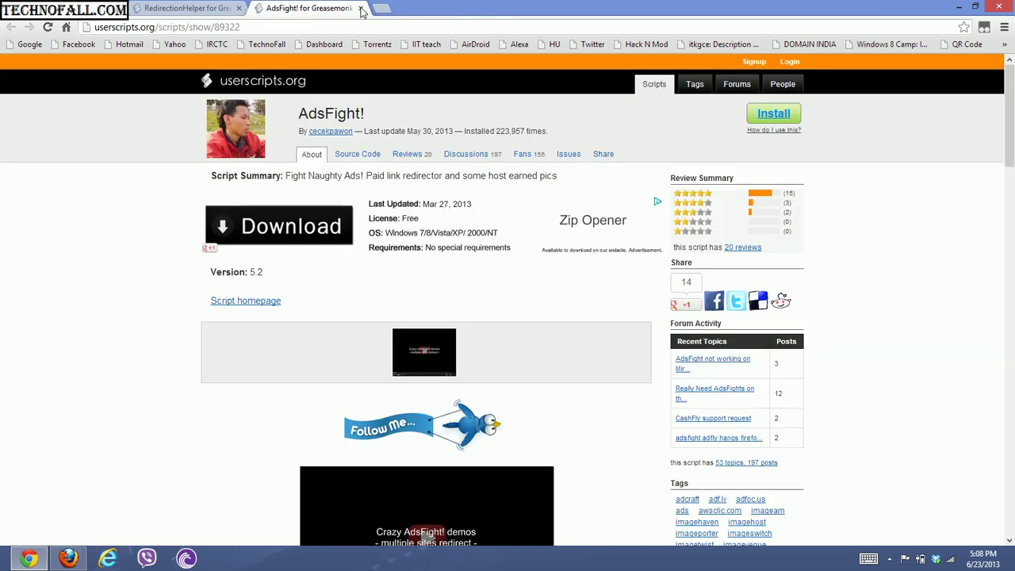
click(361, 8)
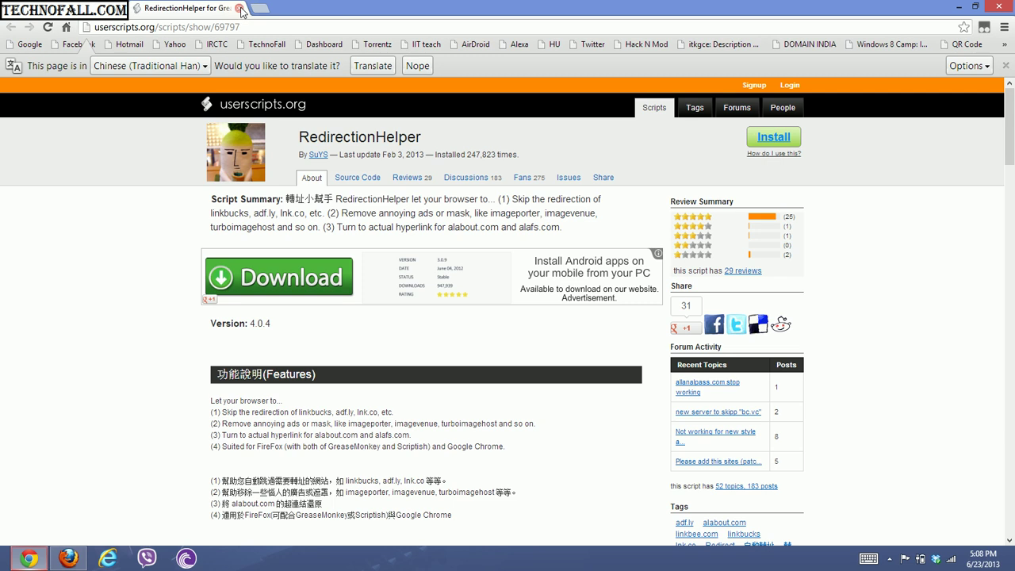
click(240, 9)
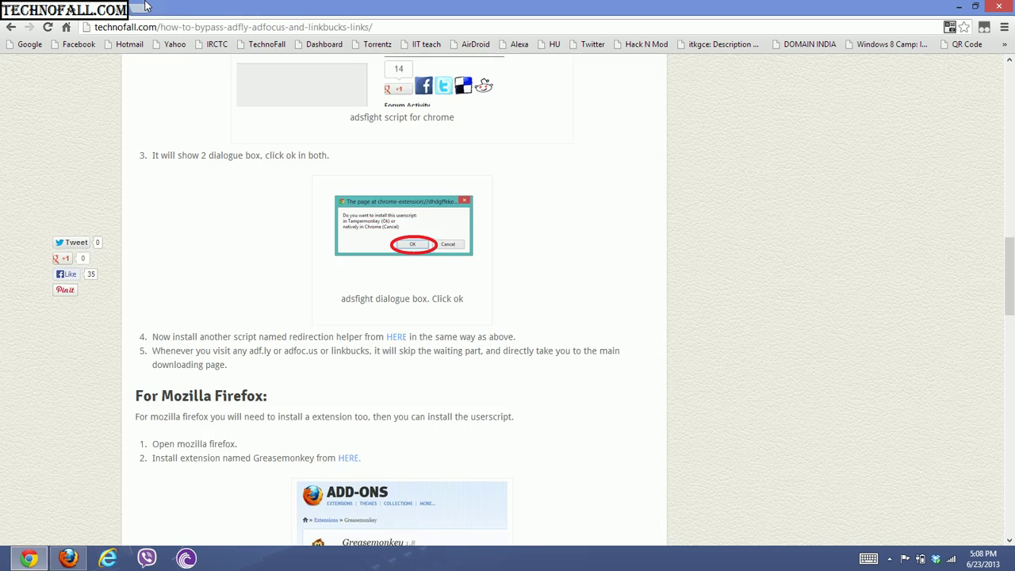
Step: Test the ad bypass by opening the copied adfoc.us link in a new tab, and close that tab
click(142, 7)
key(ctrl+v)
key(Return)
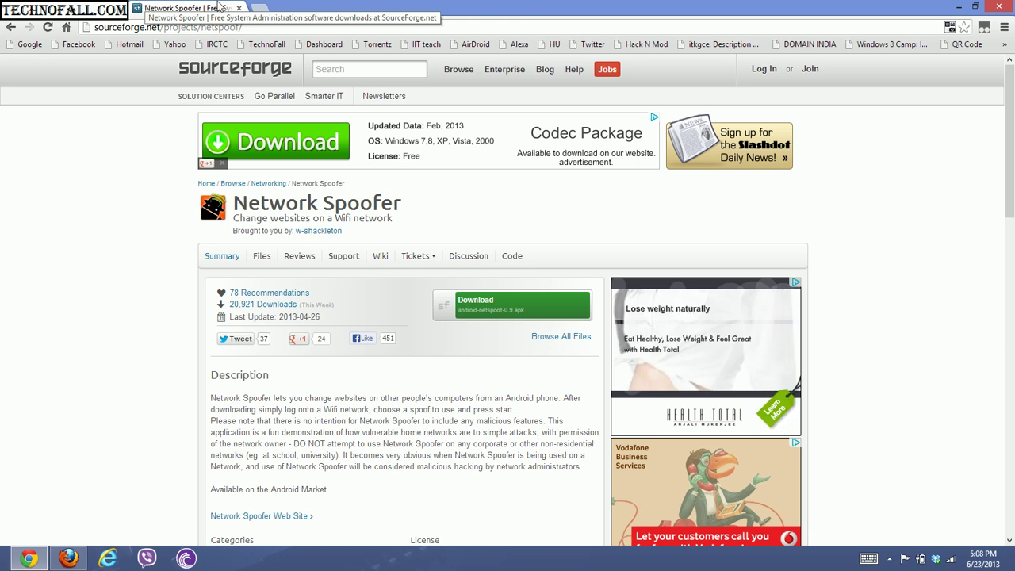
click(239, 8)
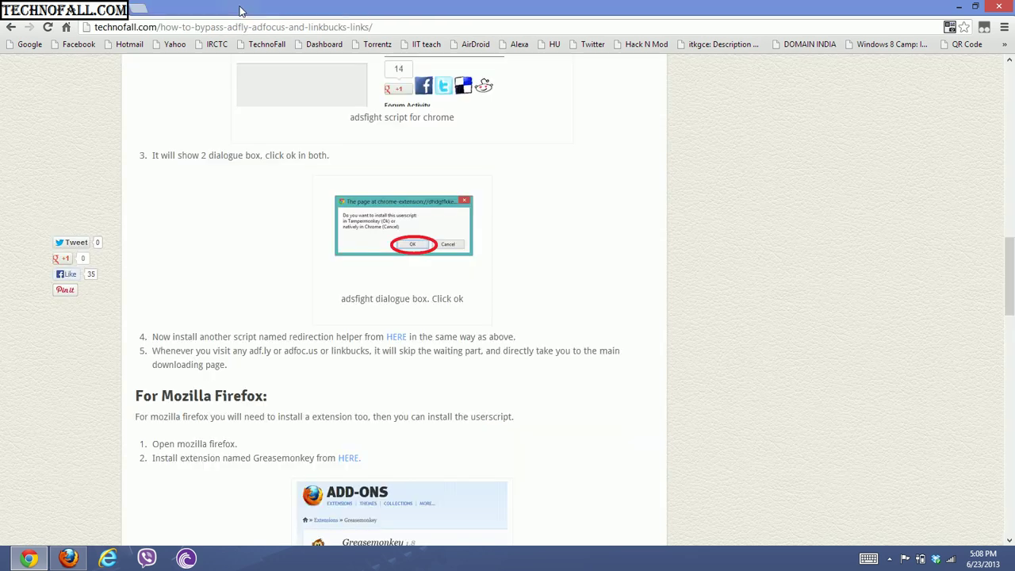
Step: Switch to Firefox and open the Greasemonkey add-on page from step 2 of the article's Mozilla Firefox instructions
click(83, 568)
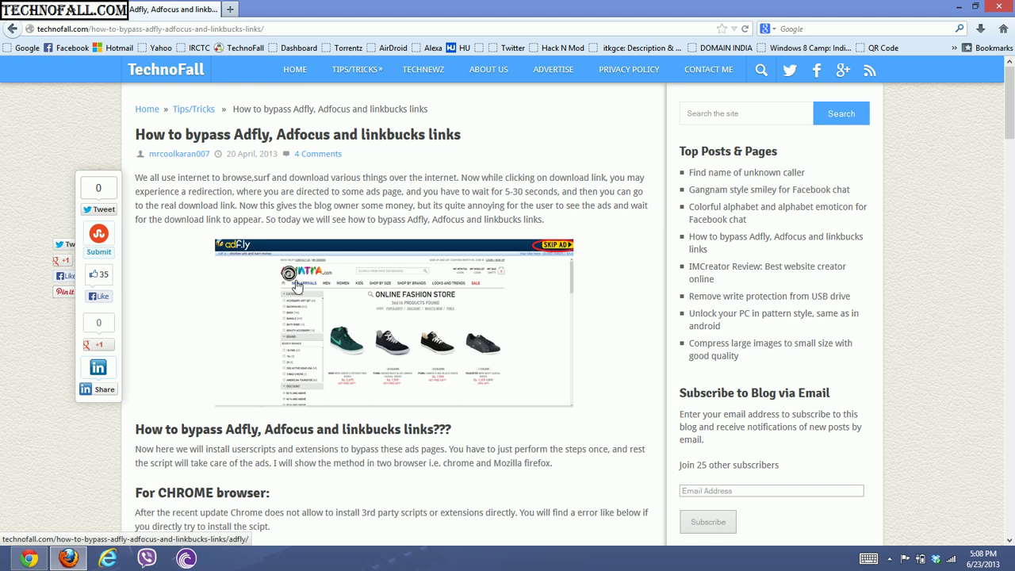
scroll(295, 285, down, 10)
scroll(295, 286, down, 3)
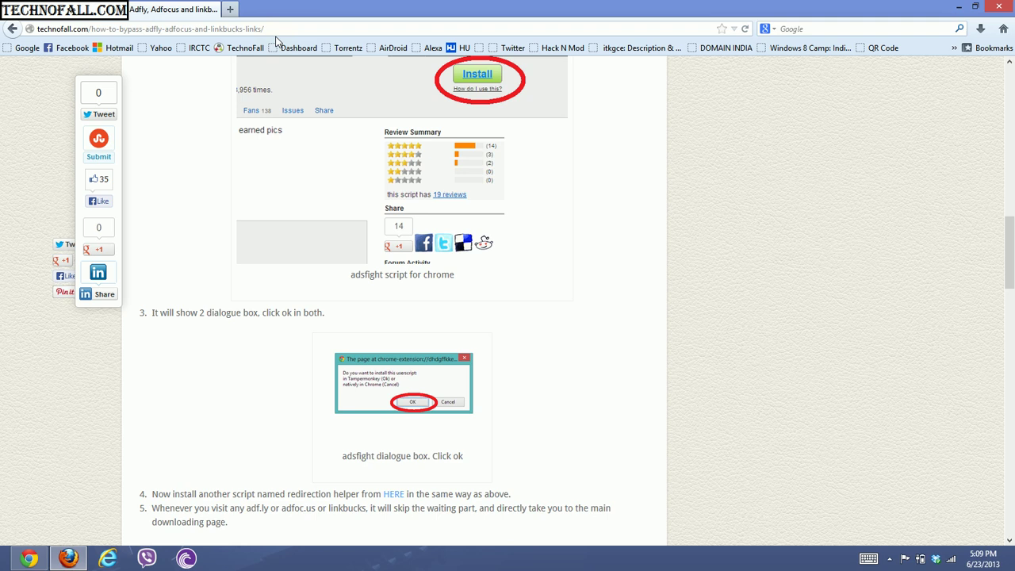
scroll(259, 224, down, 1)
scroll(259, 225, down, 7)
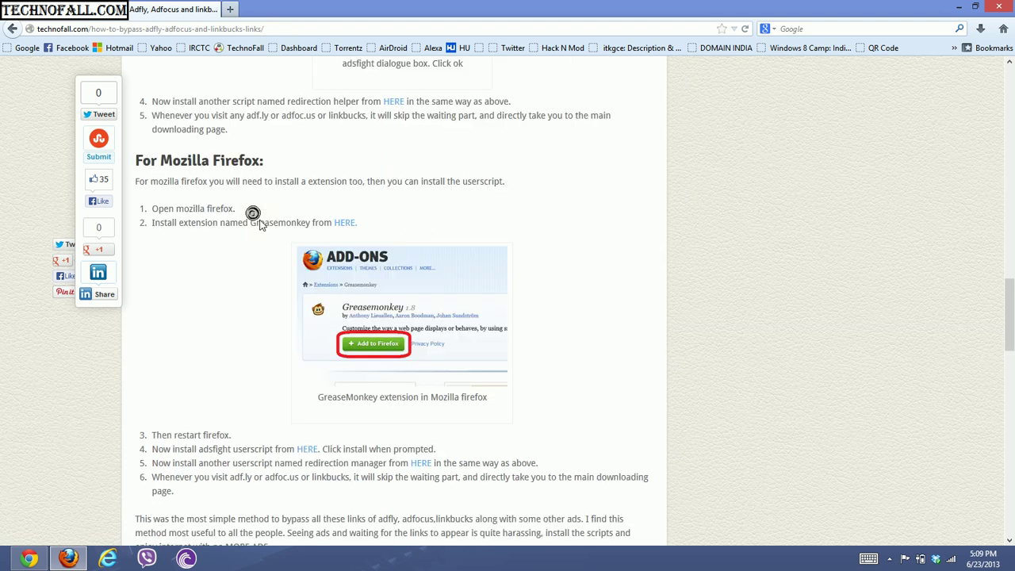
scroll(259, 224, down, 2)
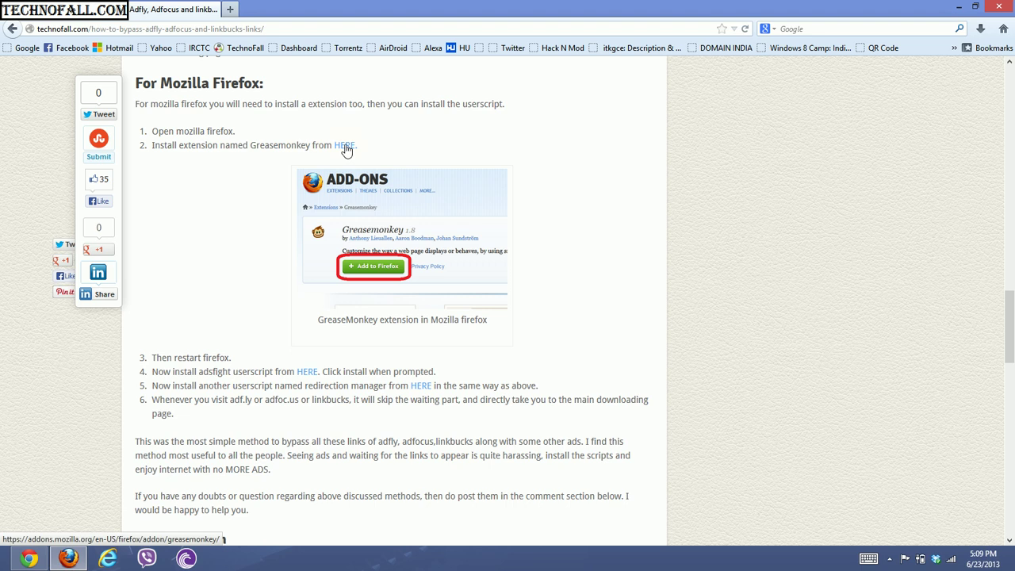
click(346, 149)
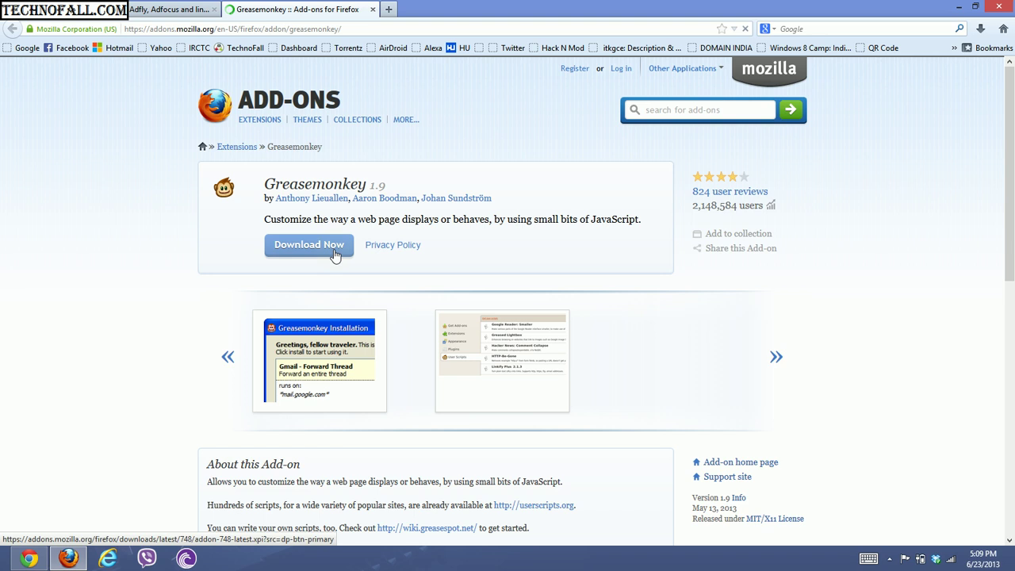
Step: Install the Greasemonkey extension and restart Firefox to activate it, dismissing any repeated installation dialog
click(335, 254)
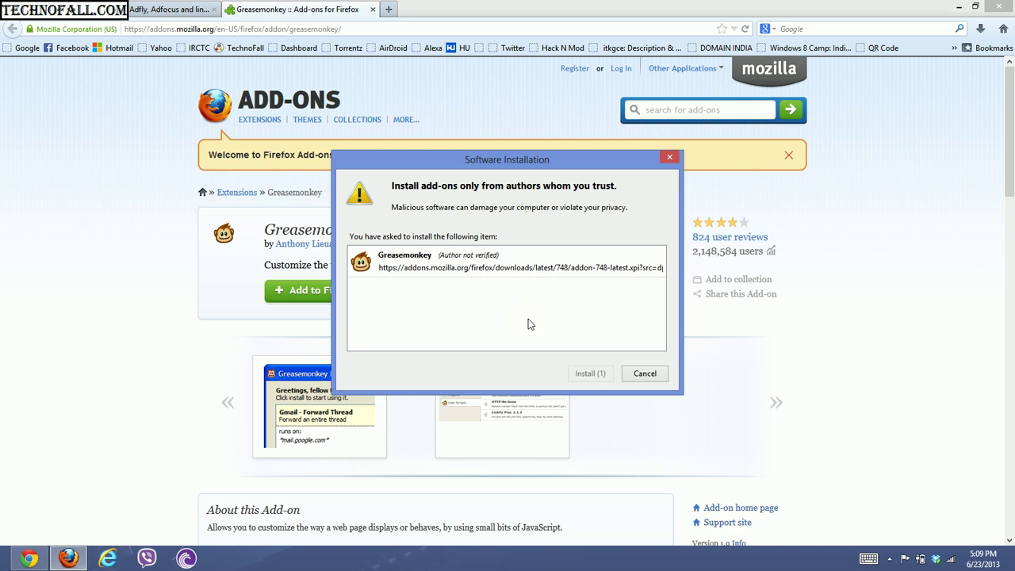
click(598, 374)
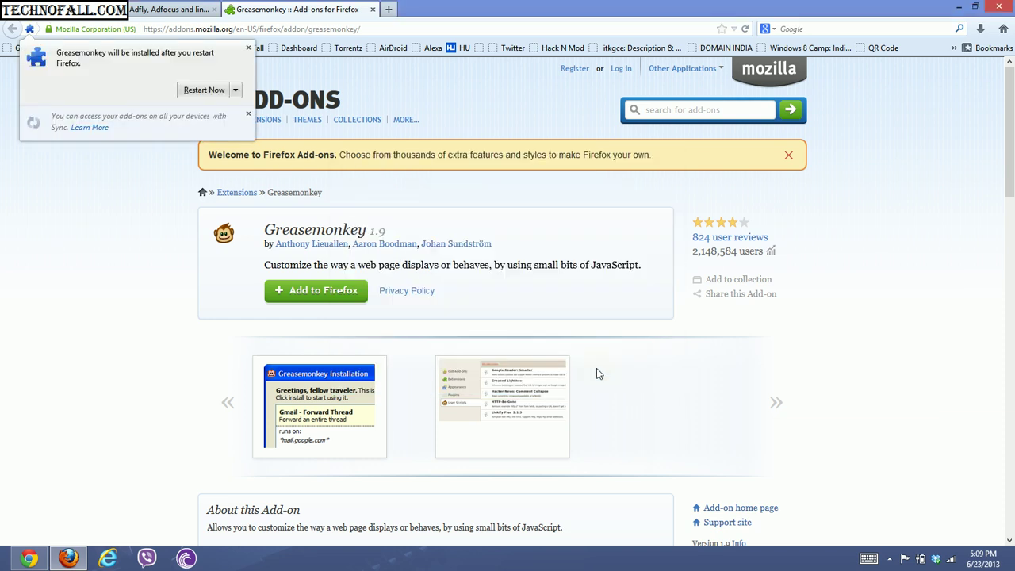
click(202, 92)
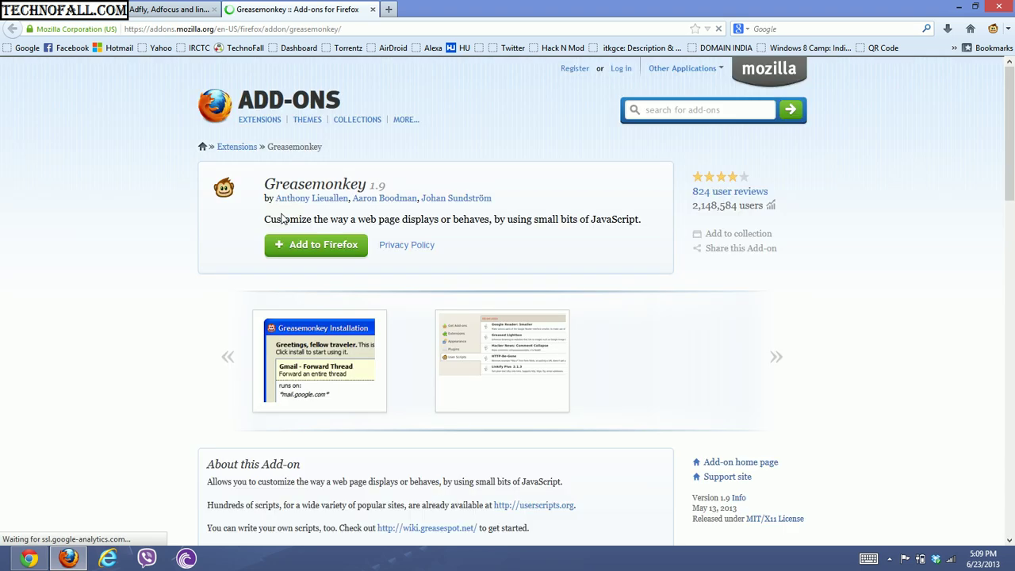
click(314, 252)
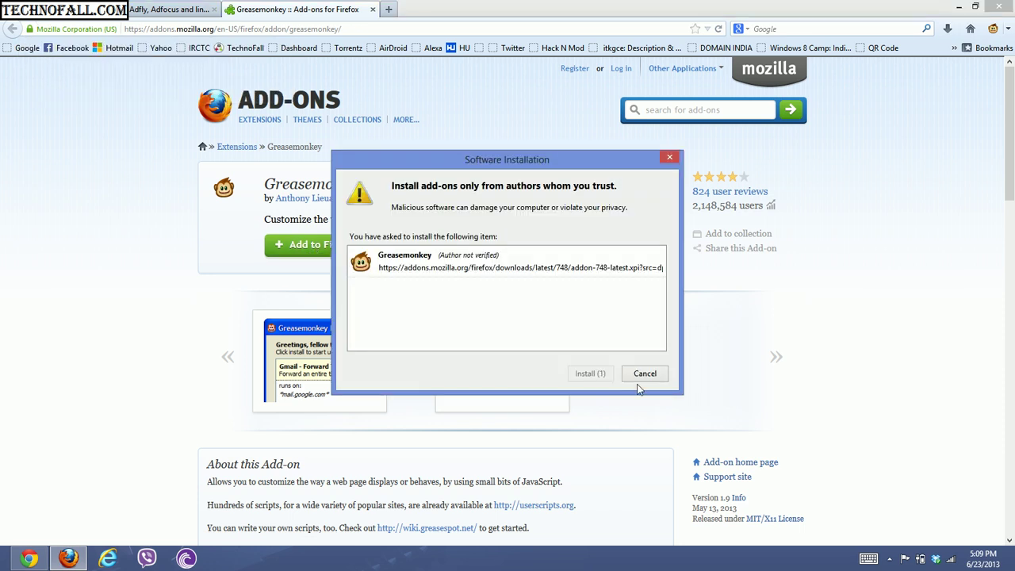
click(642, 374)
Step: Return to the article, open the adsfight userscript from step 4 of the Firefox instructions, and install AdsFight! in Greasemonkey
click(178, 9)
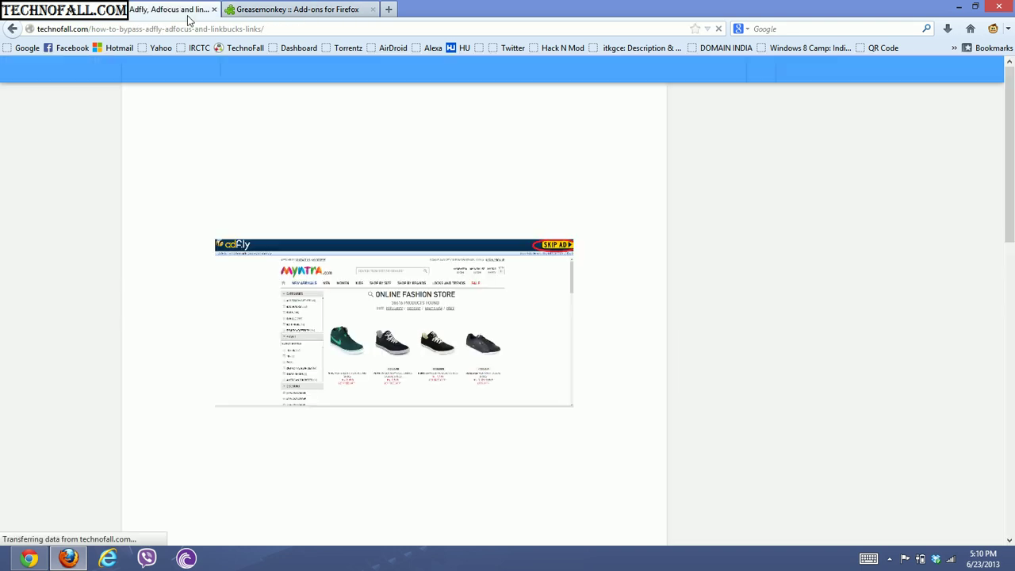
scroll(329, 195, down, 3)
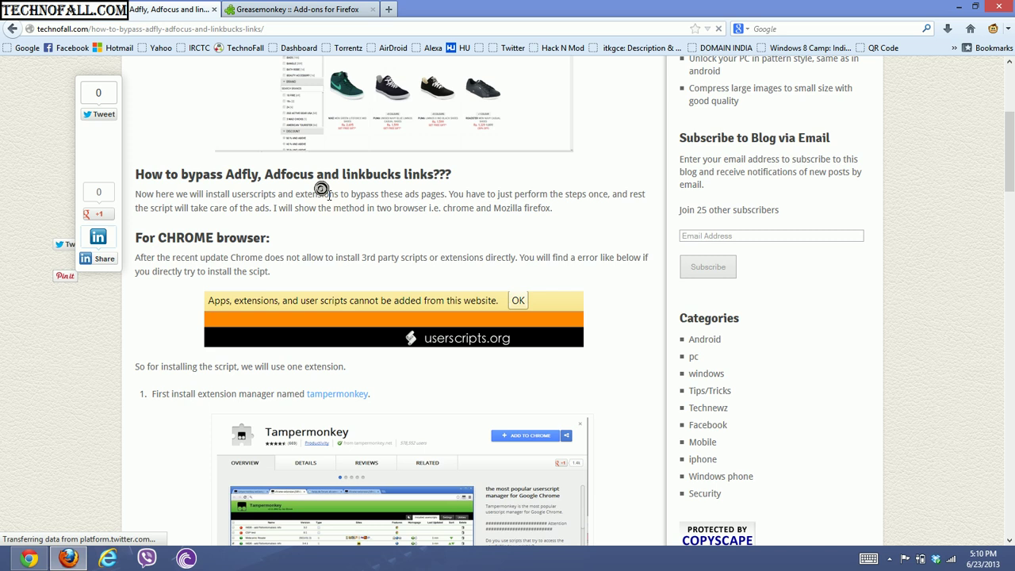
scroll(322, 188, down, 7)
scroll(322, 189, down, 5)
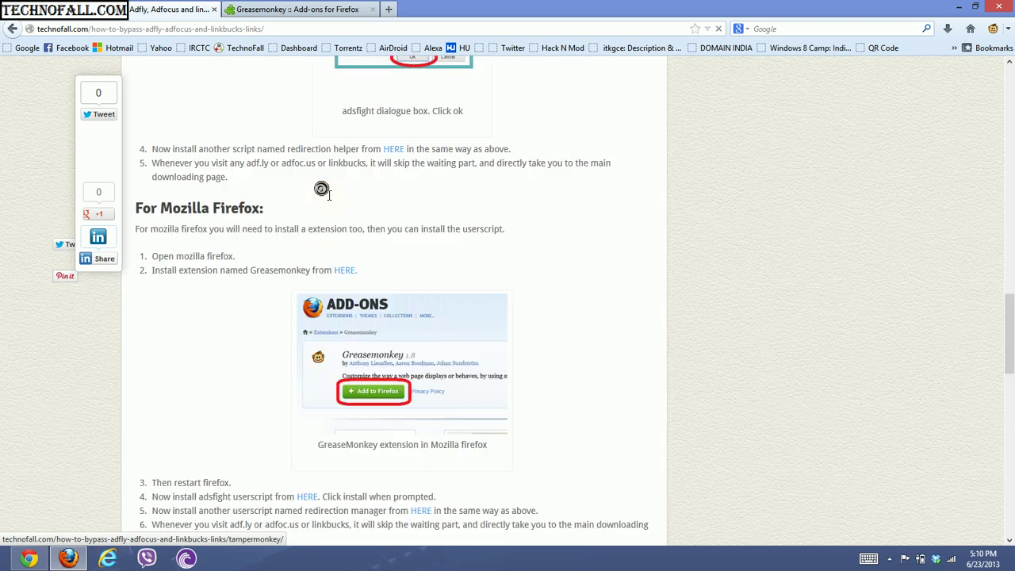
scroll(322, 189, down, 1)
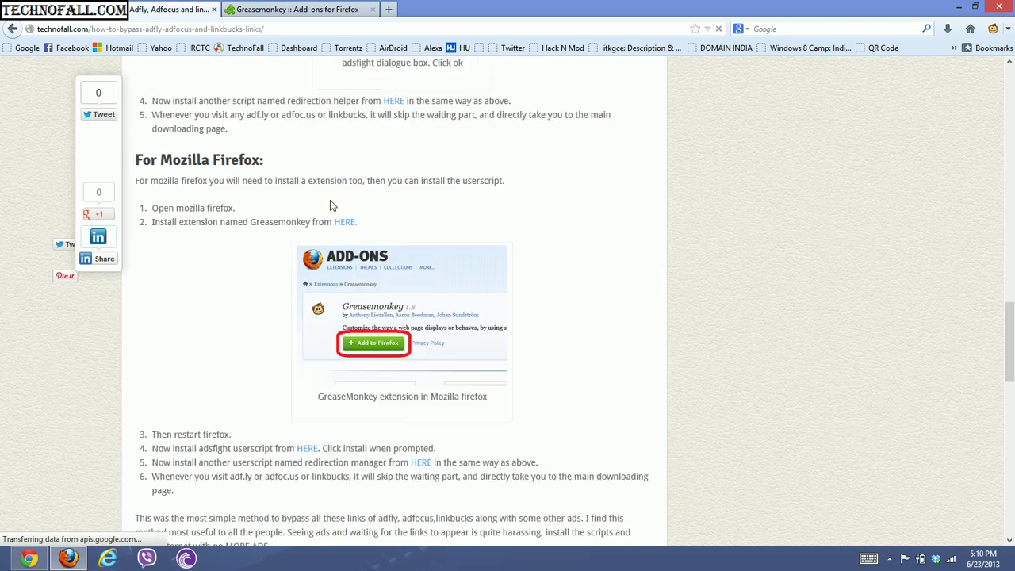
click(347, 223)
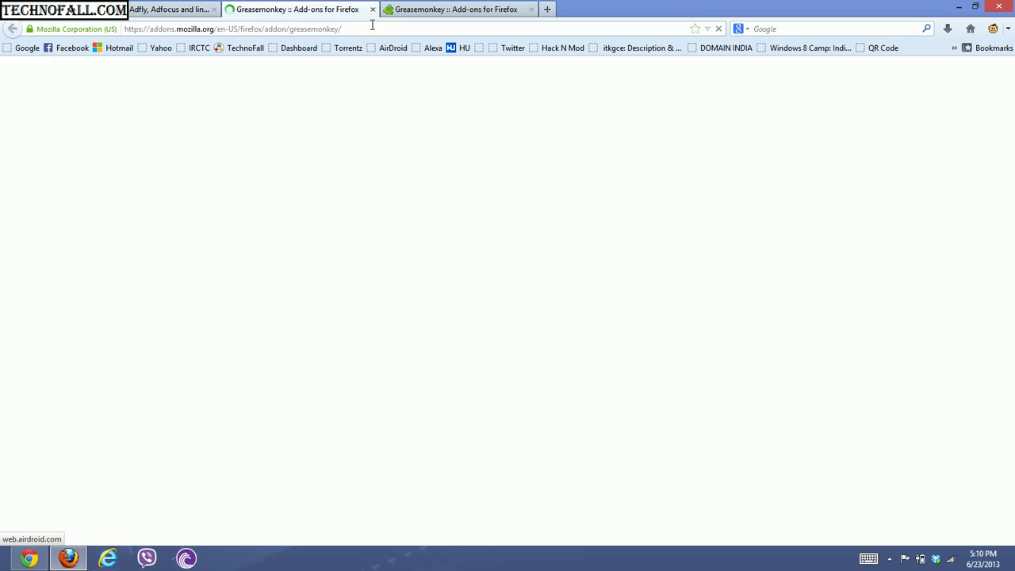
click(372, 9)
scroll(283, 326, down, 1)
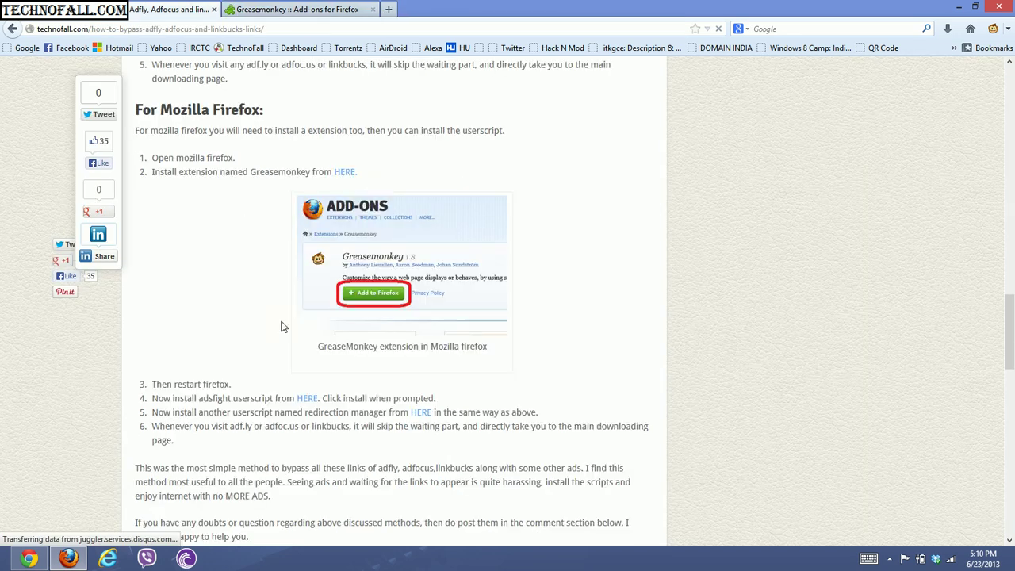
click(307, 399)
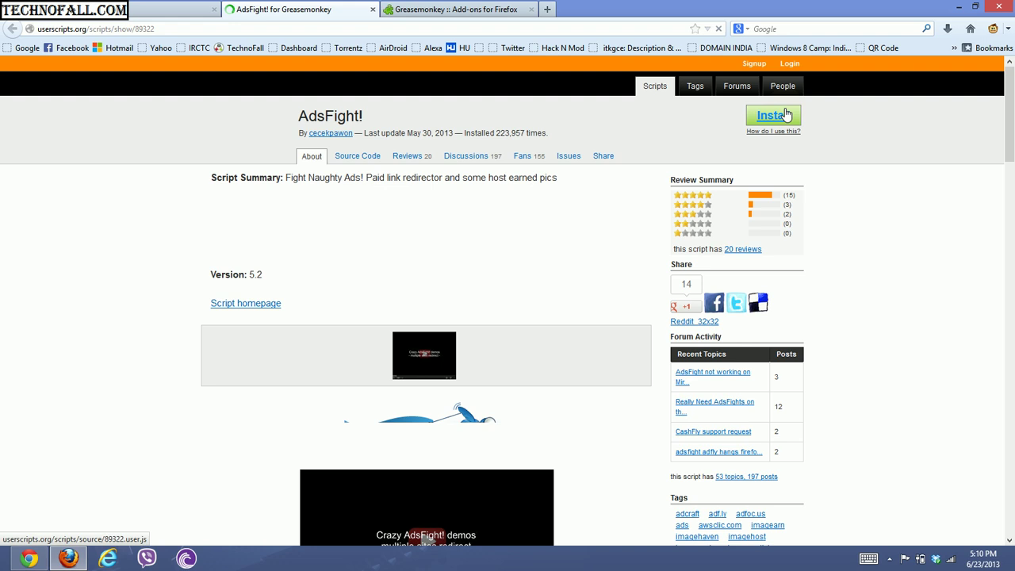
click(786, 115)
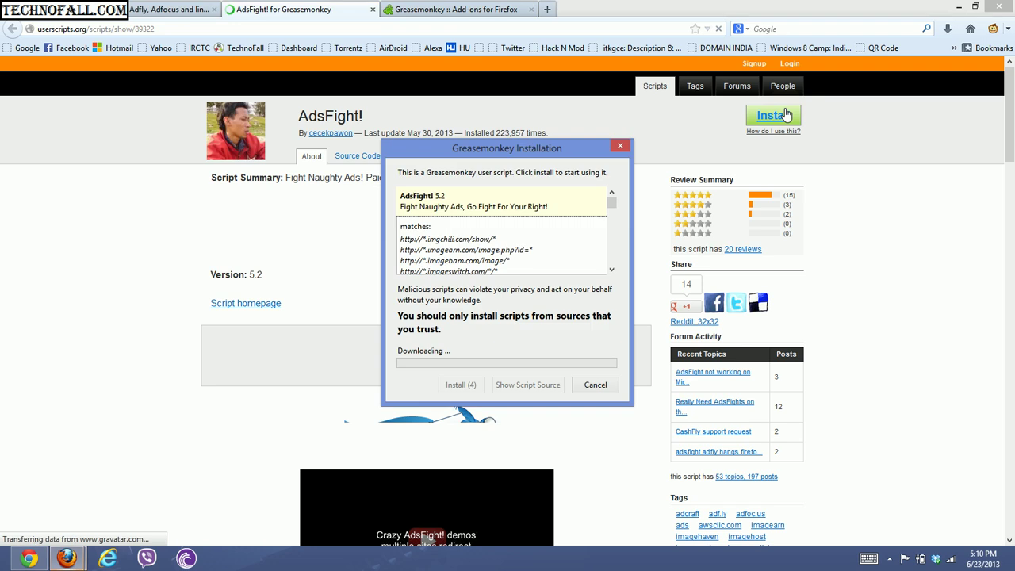
click(462, 386)
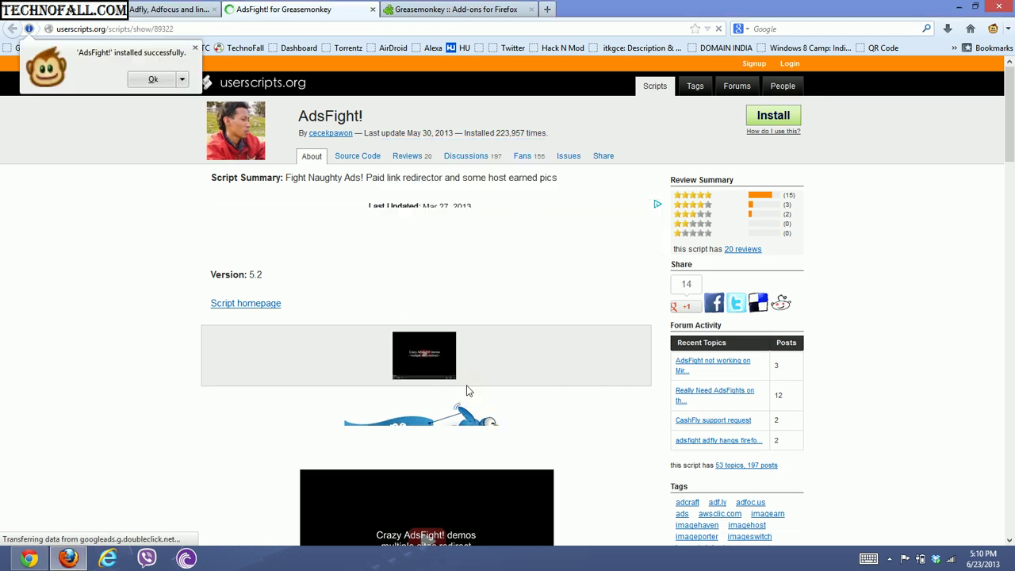
click(147, 83)
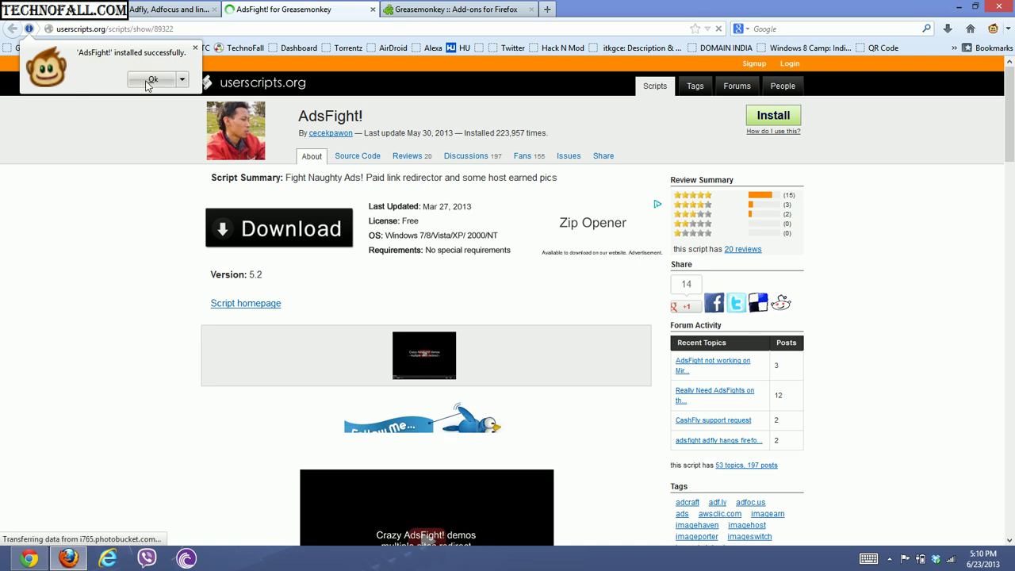
Step: Open the redirection manager script from step 5 of the article's Firefox instructions and install RedirectionHelper in Greasemonkey
click(167, 8)
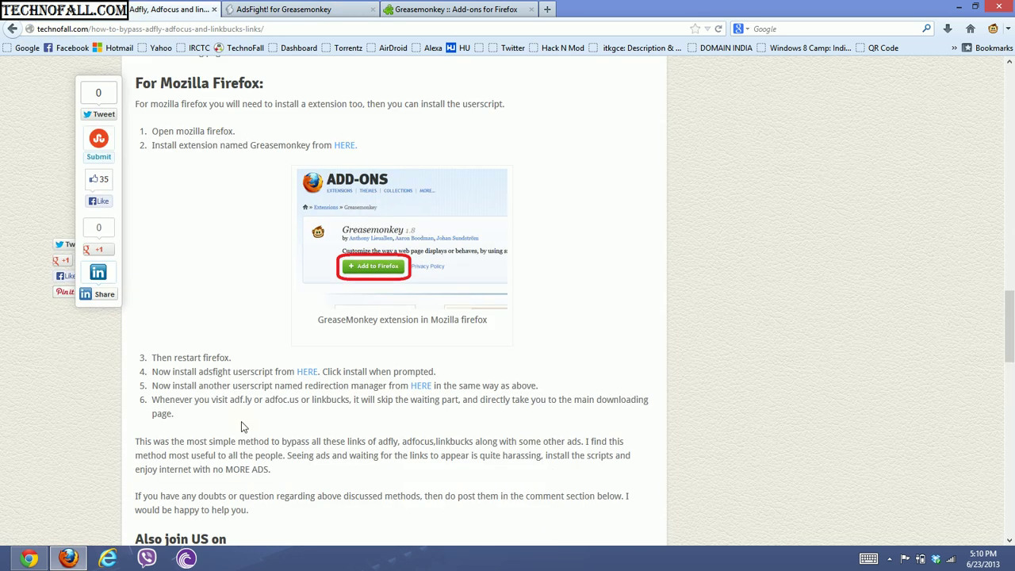
click(421, 386)
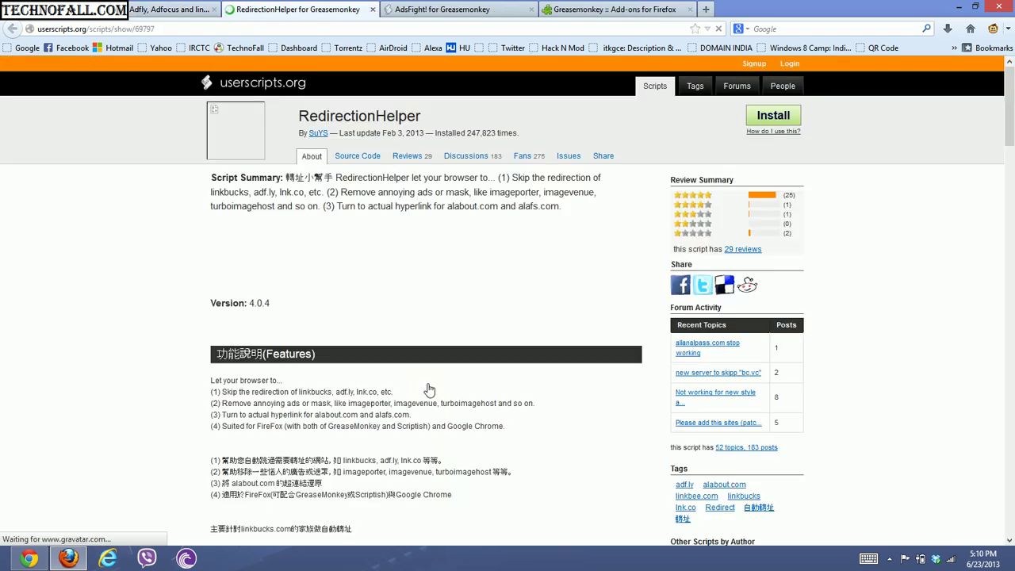
click(762, 119)
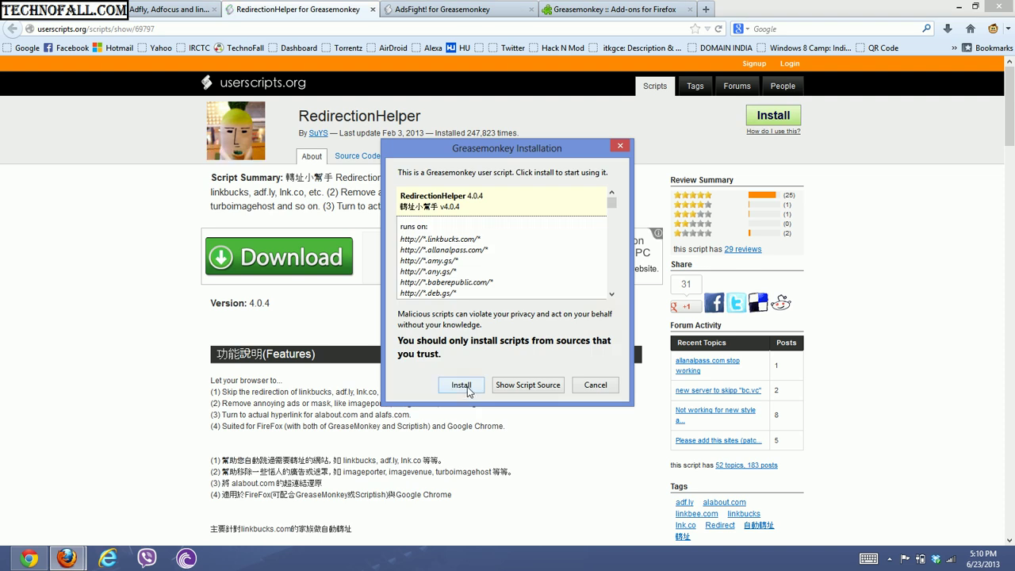
click(462, 386)
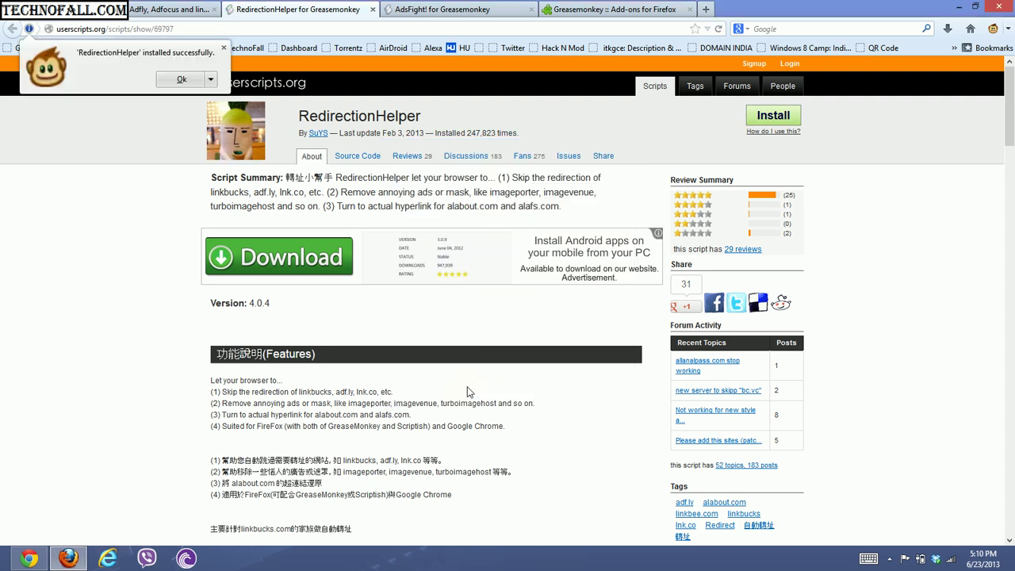
click(181, 80)
Step: Close the RedirectionHelper, AdsFight! and Greasemonkey pages, leaving only the article open
click(373, 10)
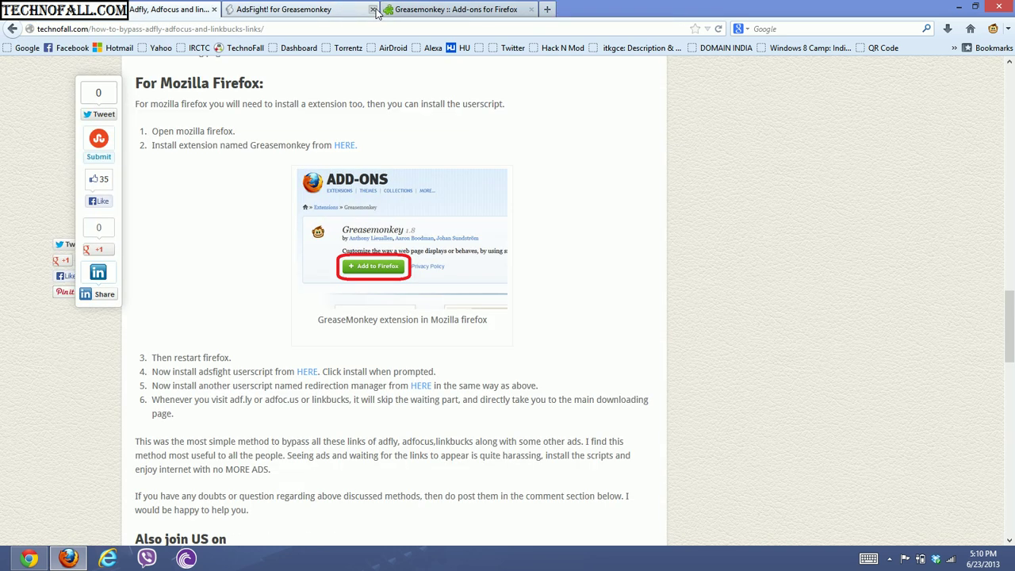
click(373, 9)
click(373, 10)
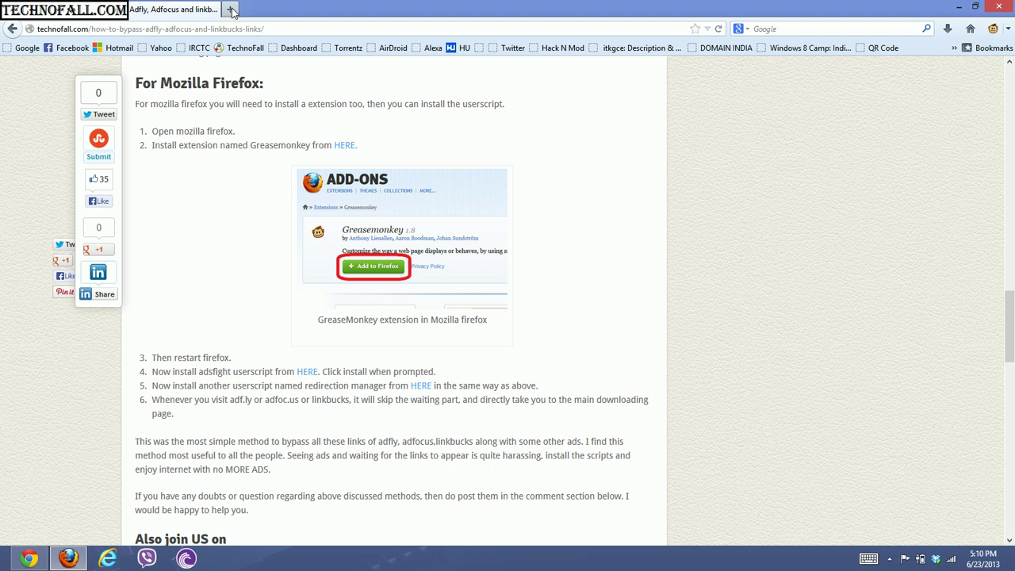
Step: Test the ad bypass in Firefox by loading the copied adfoc.us link in a new tab
click(233, 11)
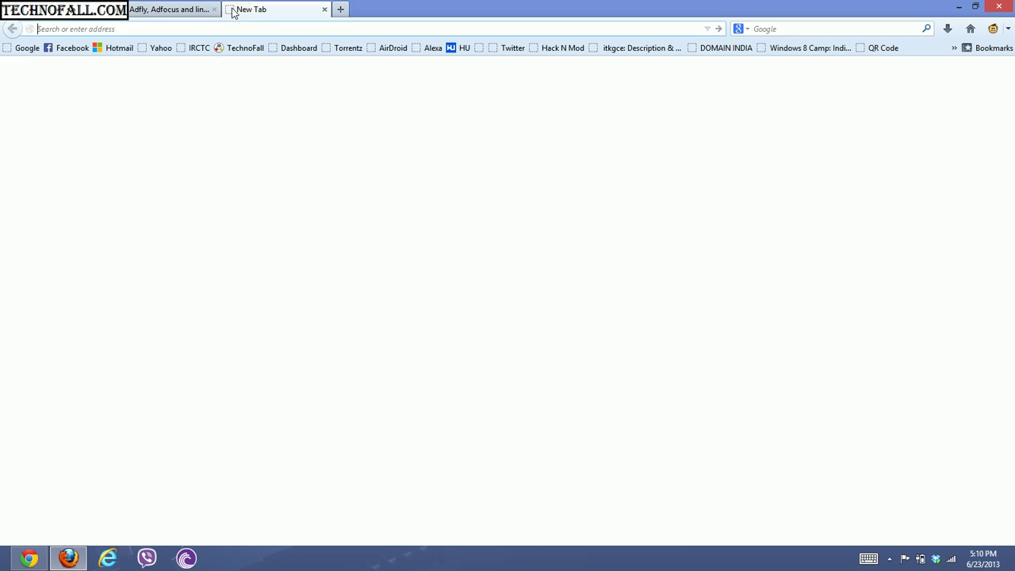
key(ctrl+v)
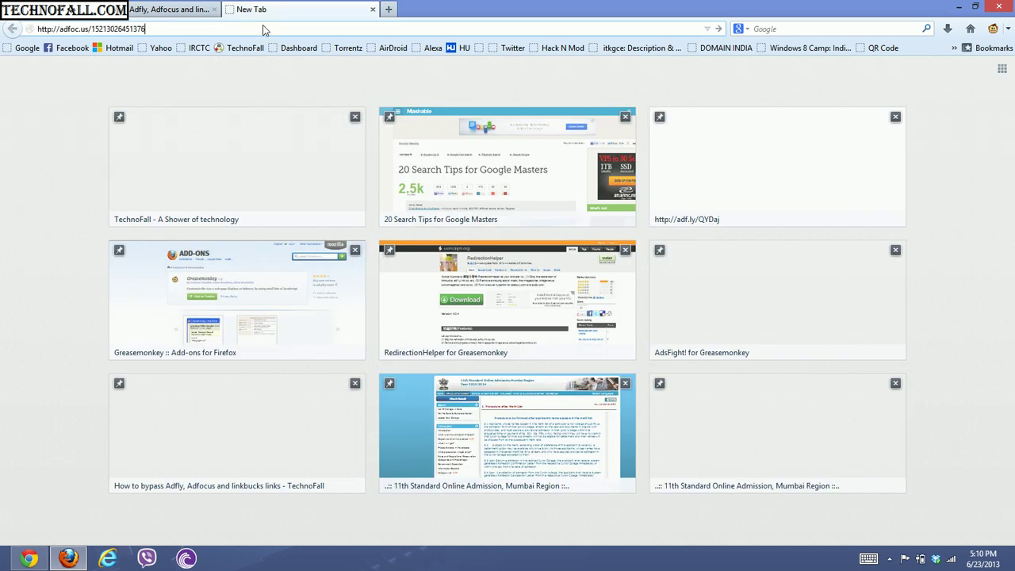
key(Return)
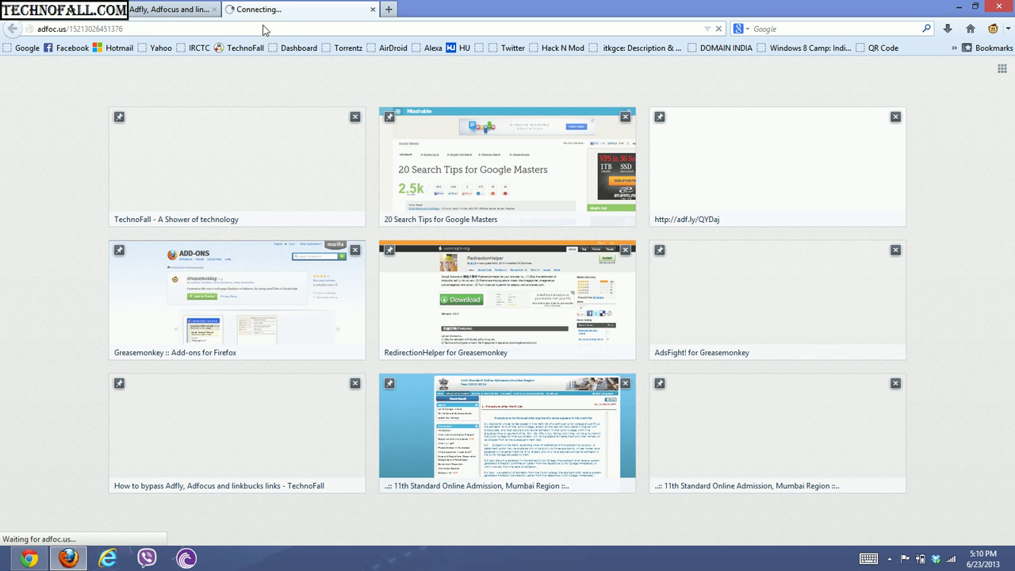